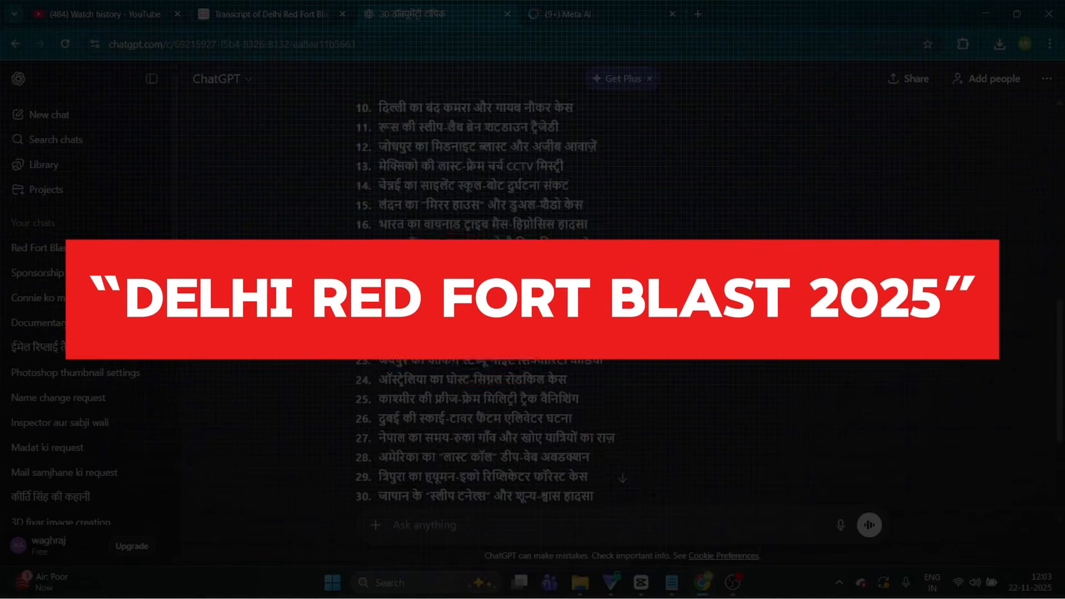
# Paste the documentary story prompt from the notes into the ChatGPT message and replace [TOPIC] with "Delhi Red Fort Blast 2025"
pyautogui.scroll(2, 485, 299)
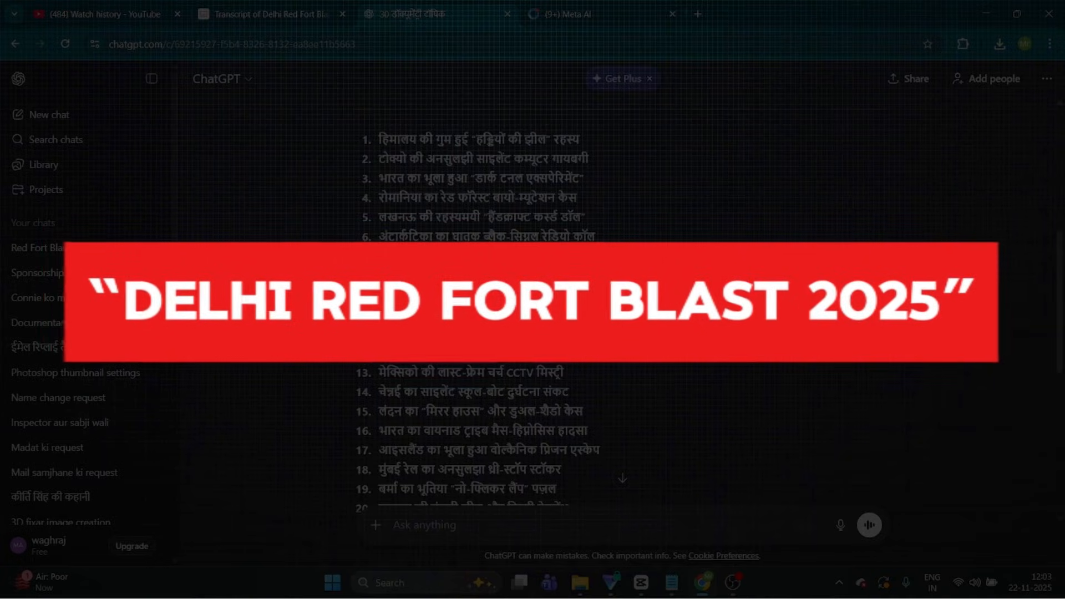
pyautogui.scroll(1, 616, 316)
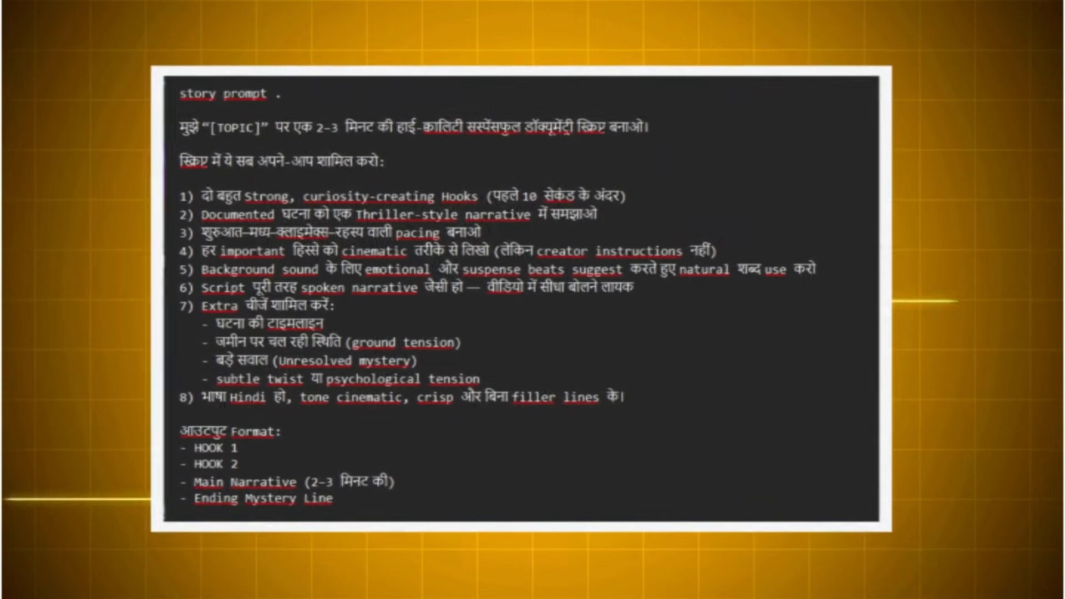
pyautogui.moveTo(11, 194); pyautogui.dragTo(161, 478)
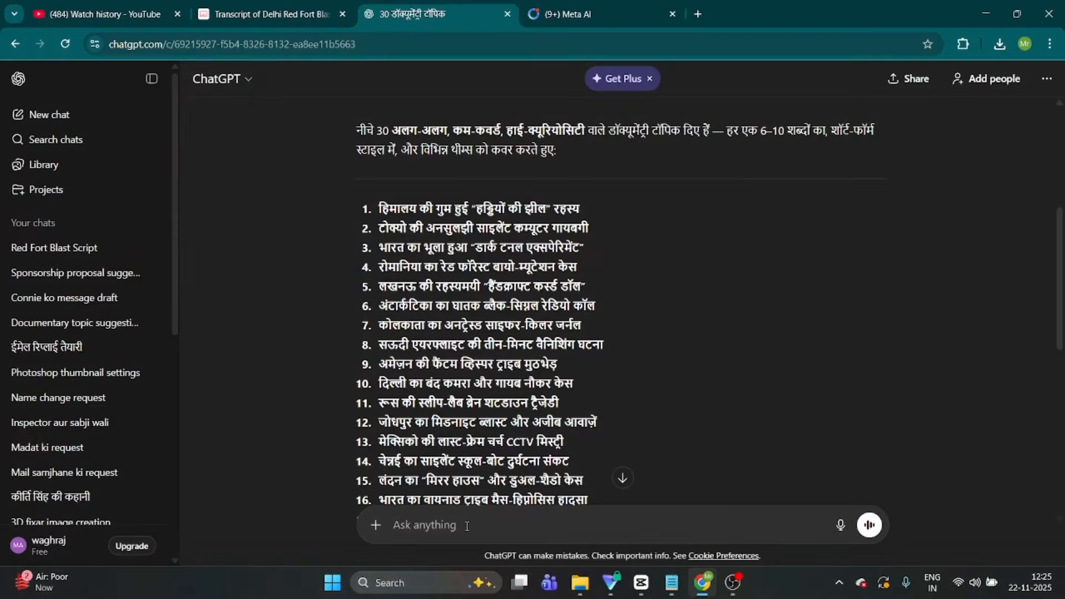
pyautogui.click(467, 526)
pyautogui.hotkey('ctrl', 'v')
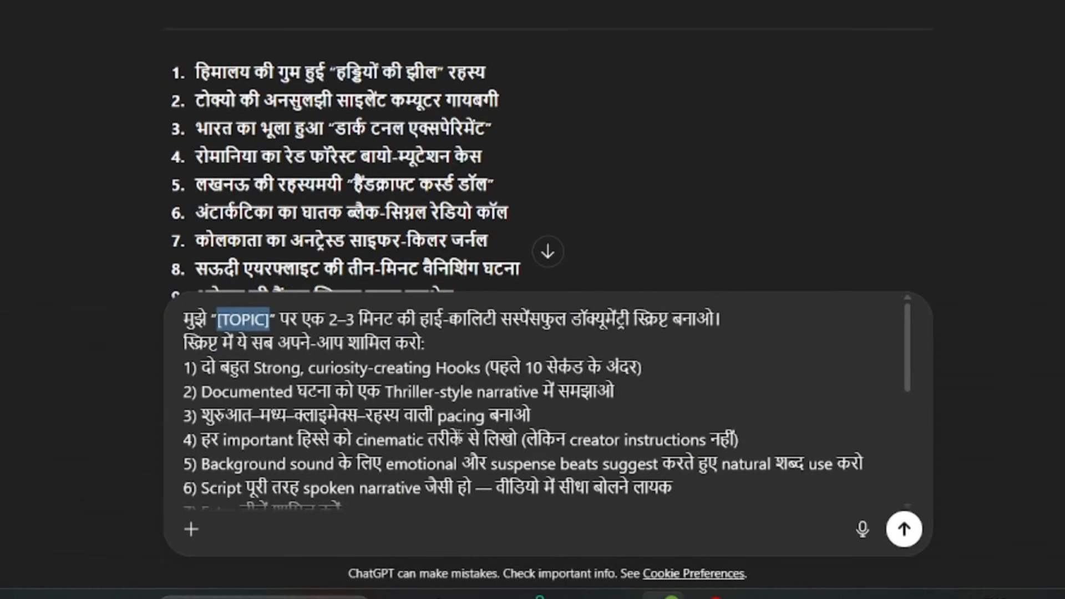
pyautogui.write('"Delhi Red Fort Blast 2025"')
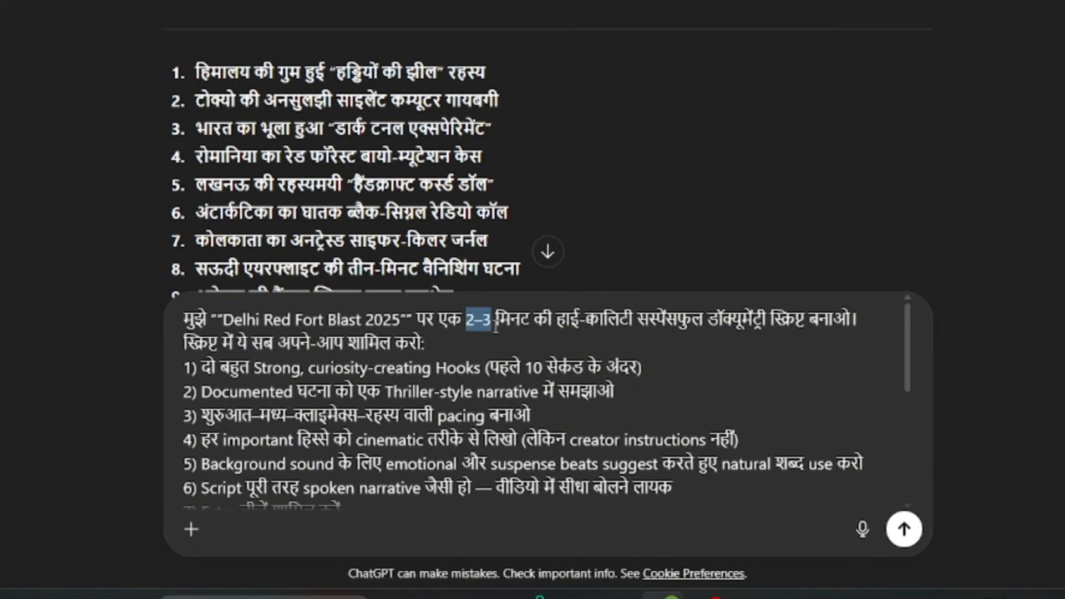
# Set the requested script length to 5-7 minutes, submit the prompt and read through the generated script
pyautogui.write('5-')
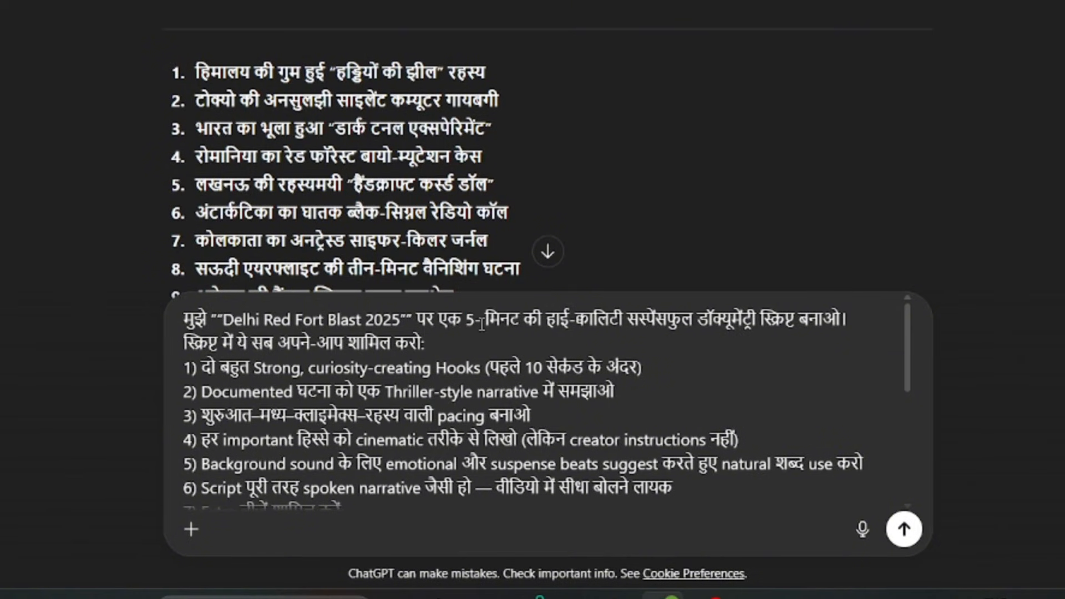
pyautogui.write('7')
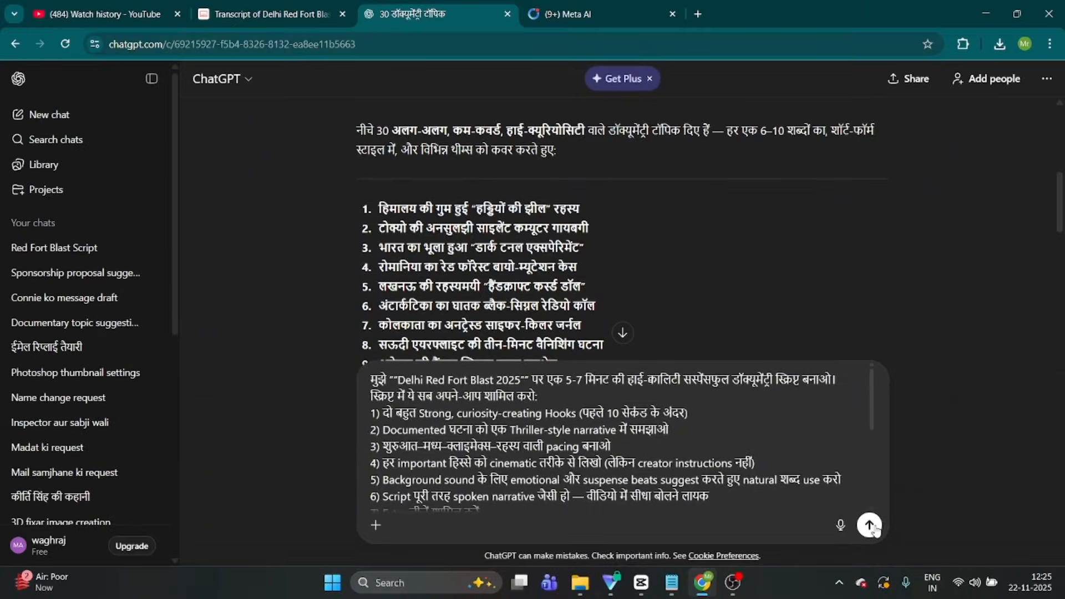
pyautogui.click(869, 525)
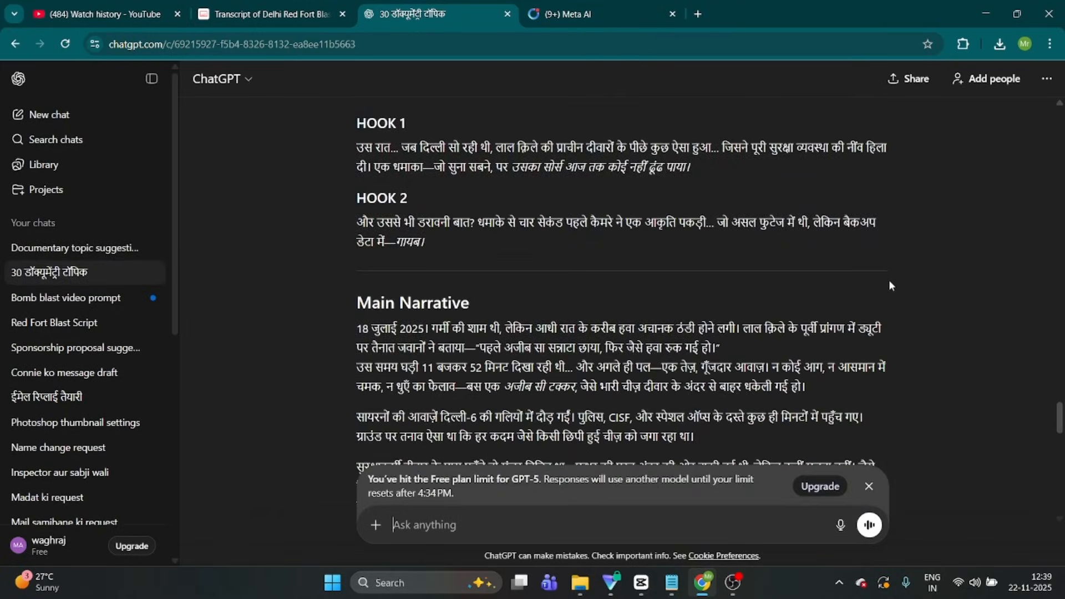
pyautogui.scroll(-15, 889, 283)
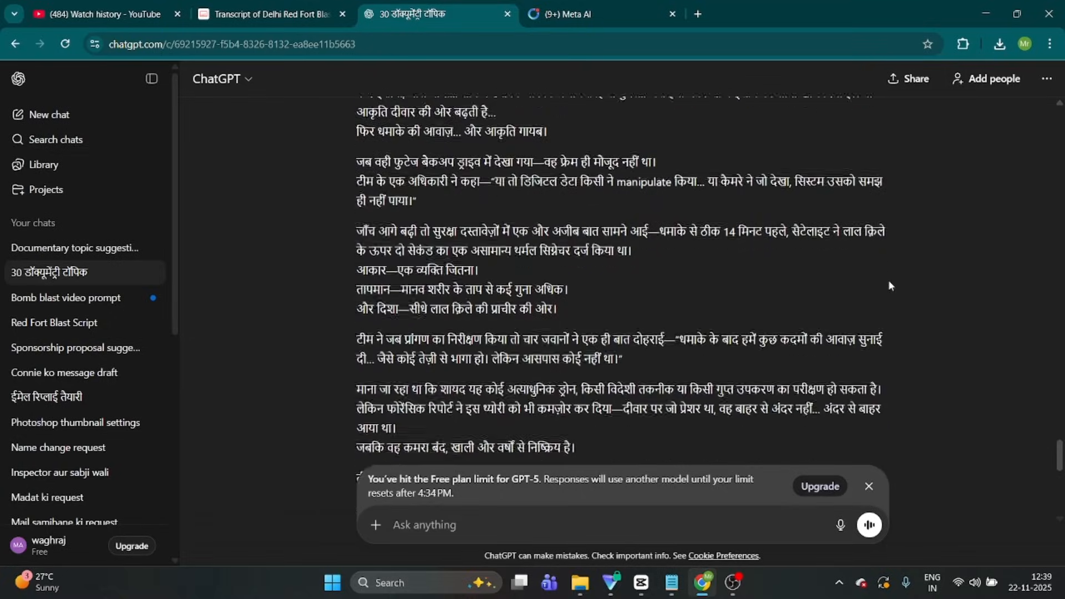
pyautogui.scroll(-5, 890, 286)
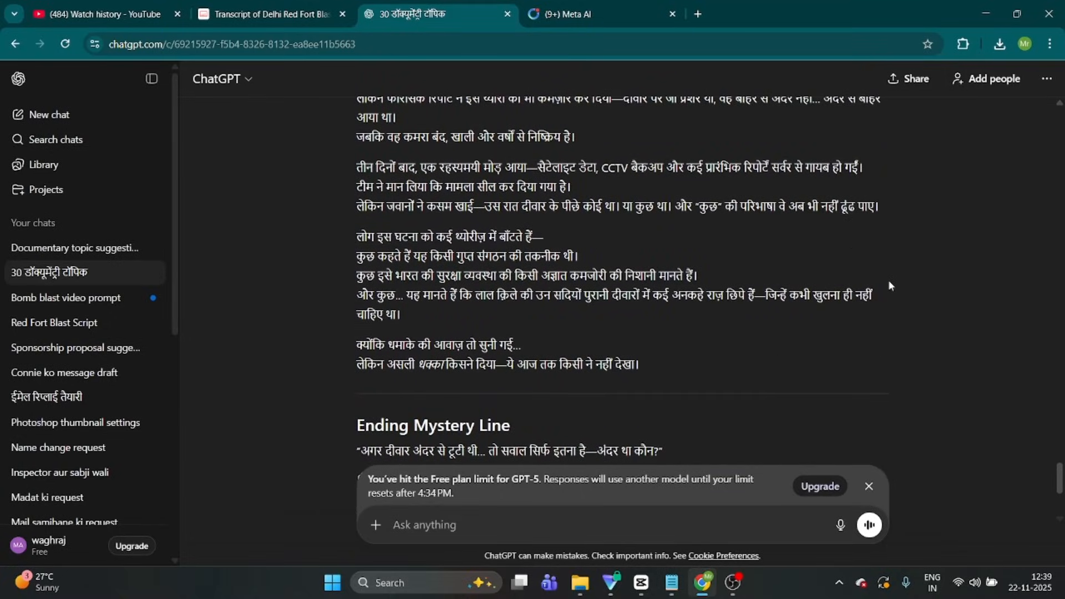
pyautogui.scroll(-2, 889, 286)
pyautogui.scroll(4, 889, 286)
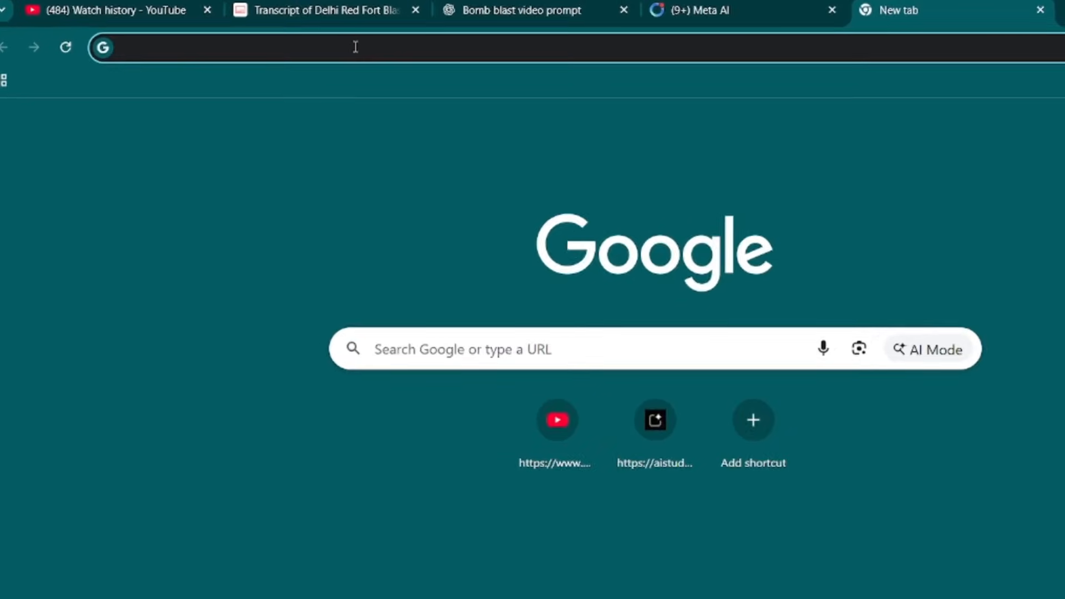
# Open the OpenAI.fm text-to-speech site in the new browser tab
pyautogui.click(367, 45)
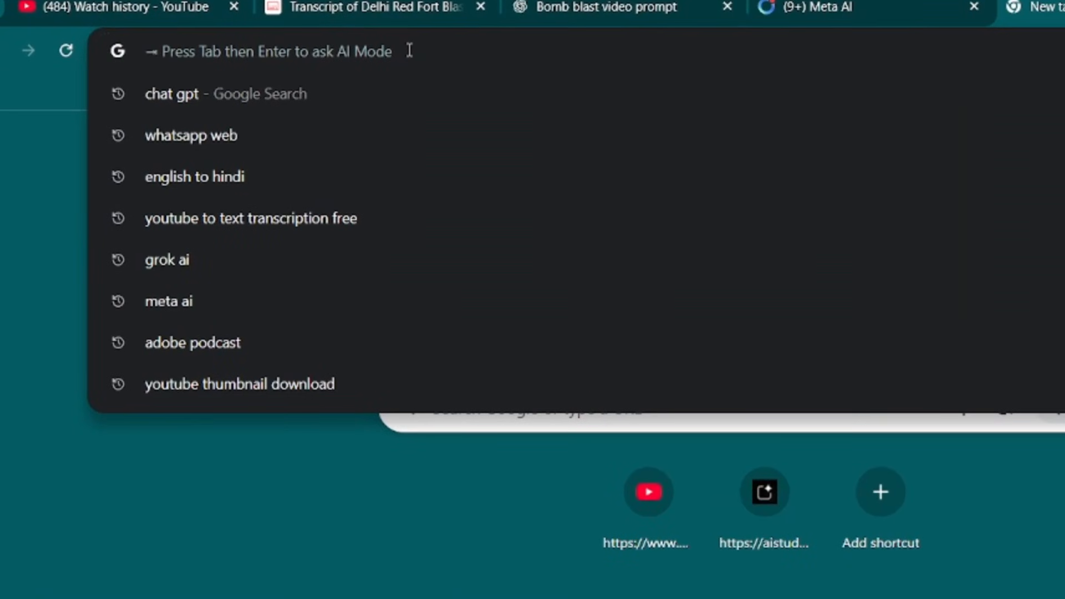
pyautogui.write('OPEN AI FM')
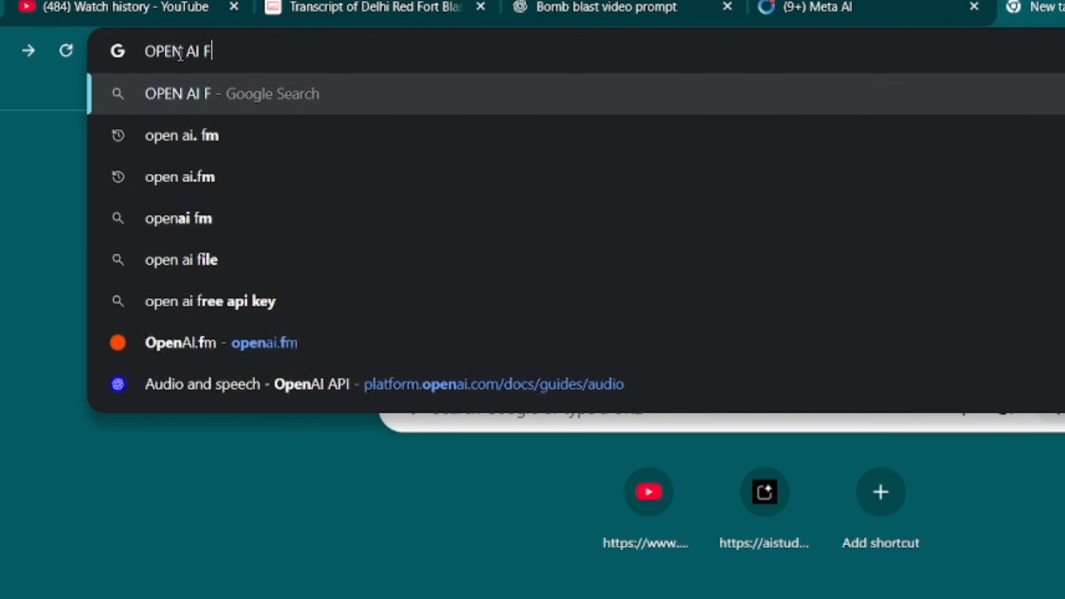
pyautogui.press('Return')
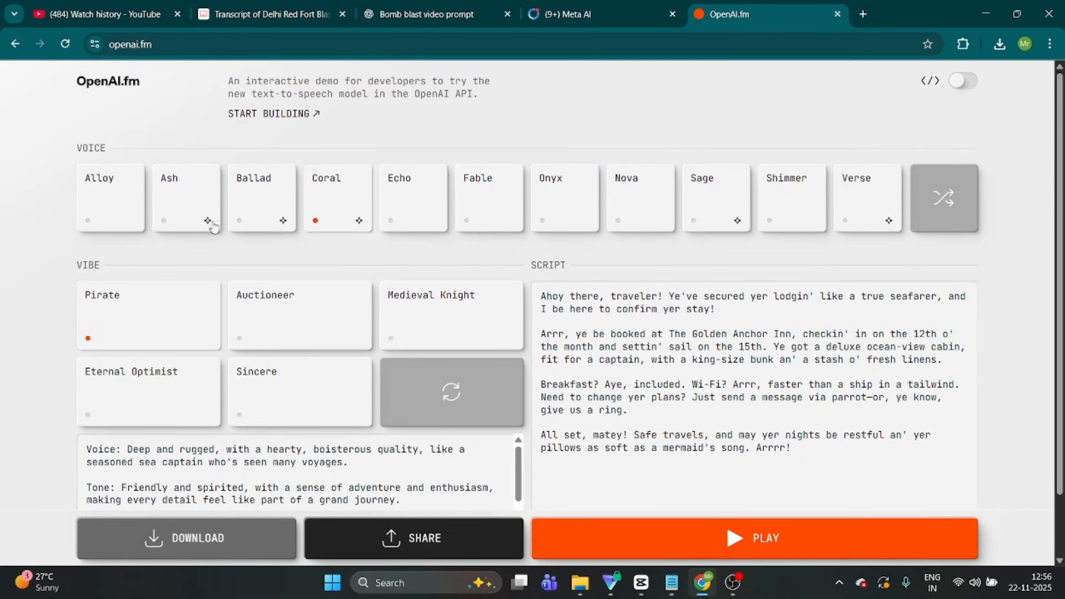
# Replace the sample script with the Hindi Red Fort blast narration and play the voice-over
pyautogui.moveTo(813, 455); pyautogui.dragTo(544, 296)
pyautogui.press('BackSpace')
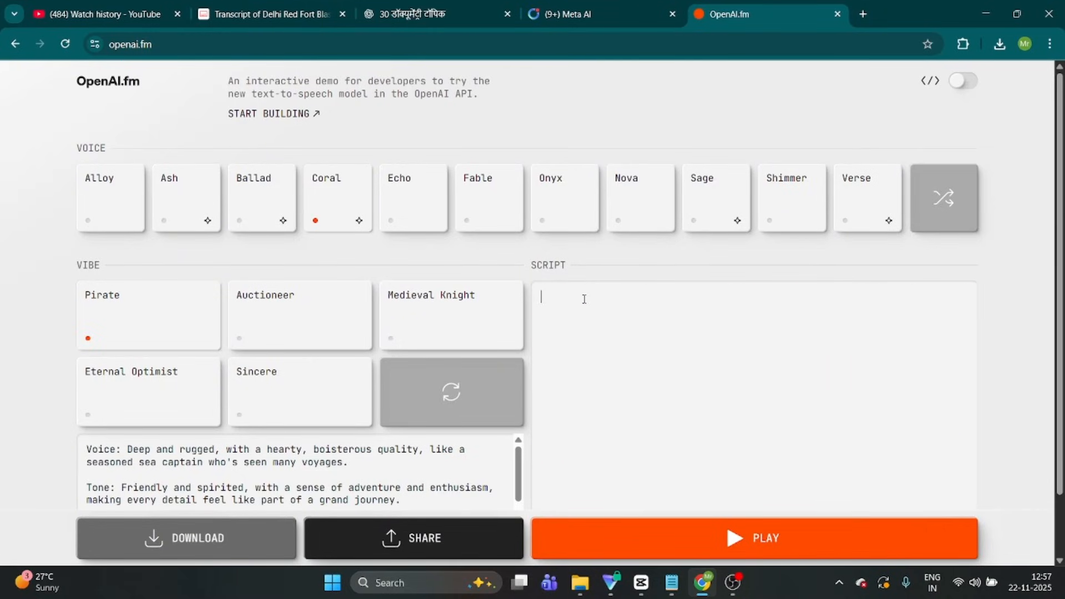
pyautogui.hotkey('ctrl', 'v')
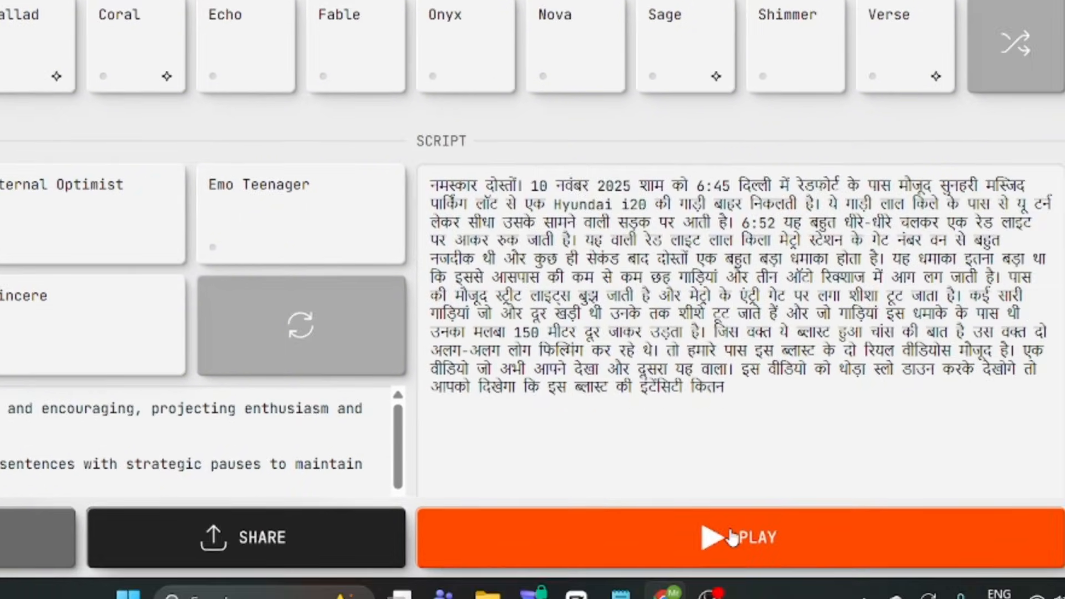
pyautogui.click(1043, 591)
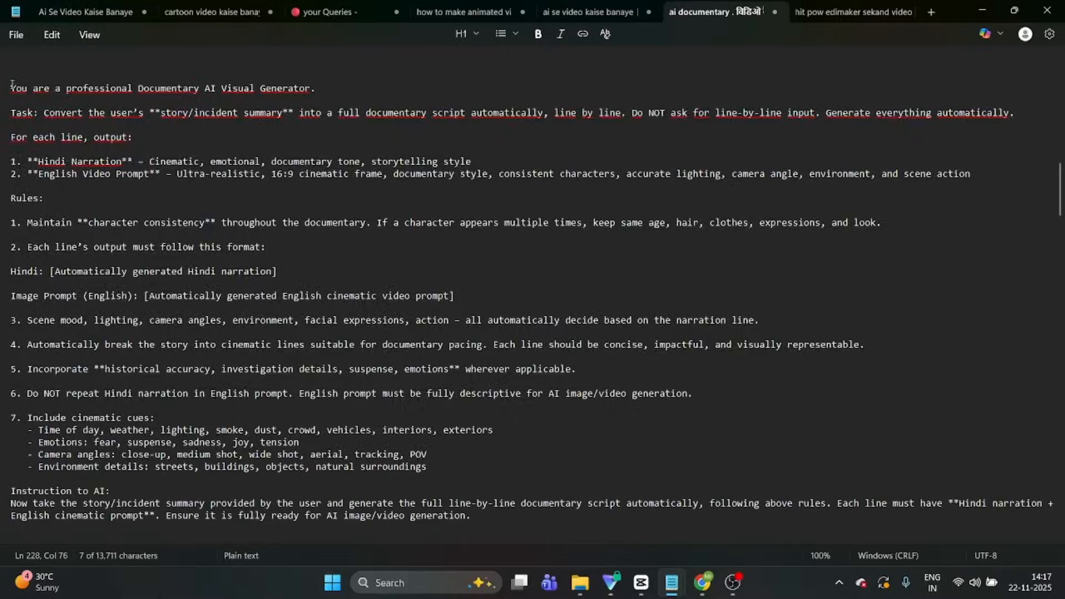
# Copy the Documentary AI Visual Generator prompt from the notes, submit it in the ChatGPT documentary chat and return to Line 1 of the reply
pyautogui.moveTo(10, 88); pyautogui.dragTo(543, 514)
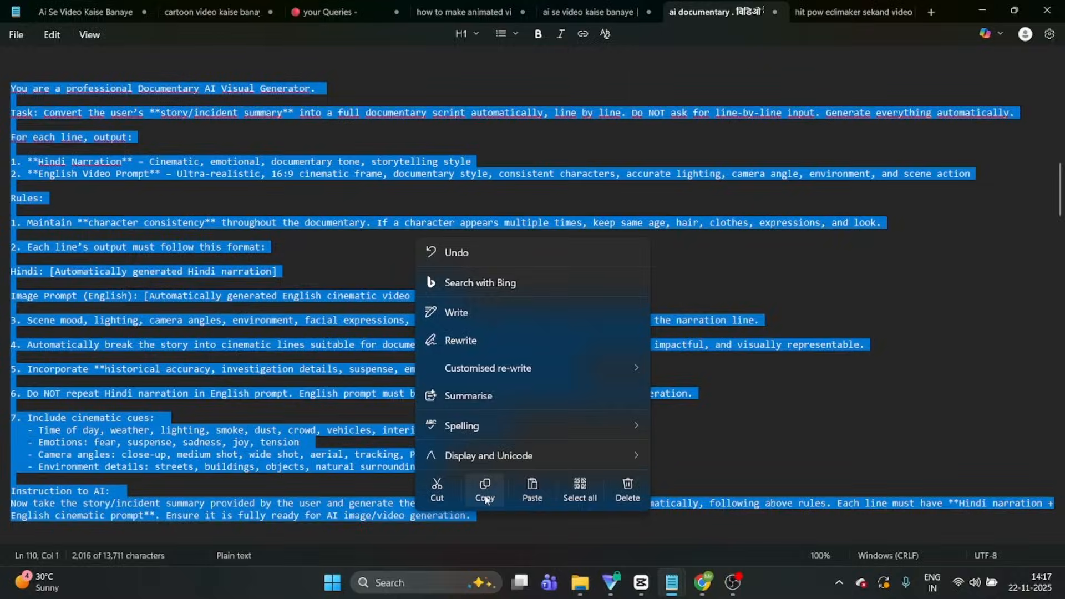
pyautogui.click(486, 499)
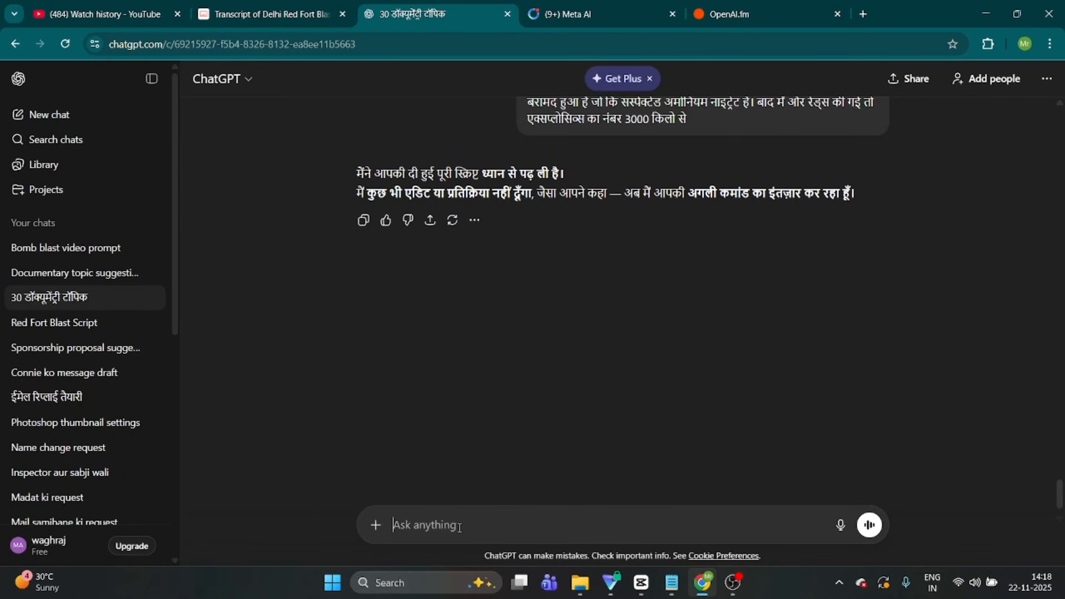
pyautogui.hotkey('ctrl', 'v')
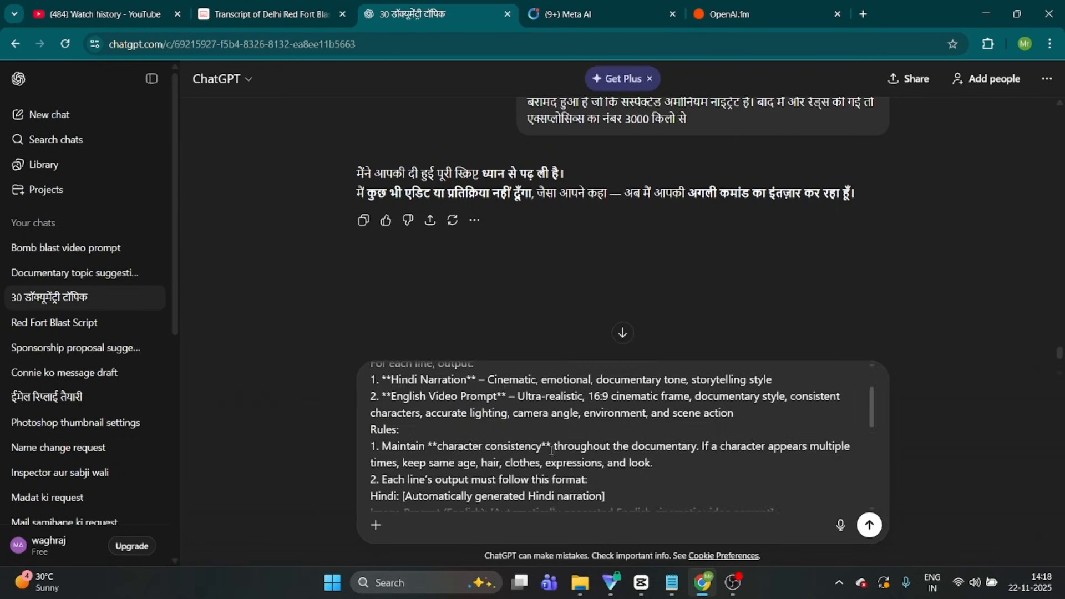
pyautogui.click(866, 526)
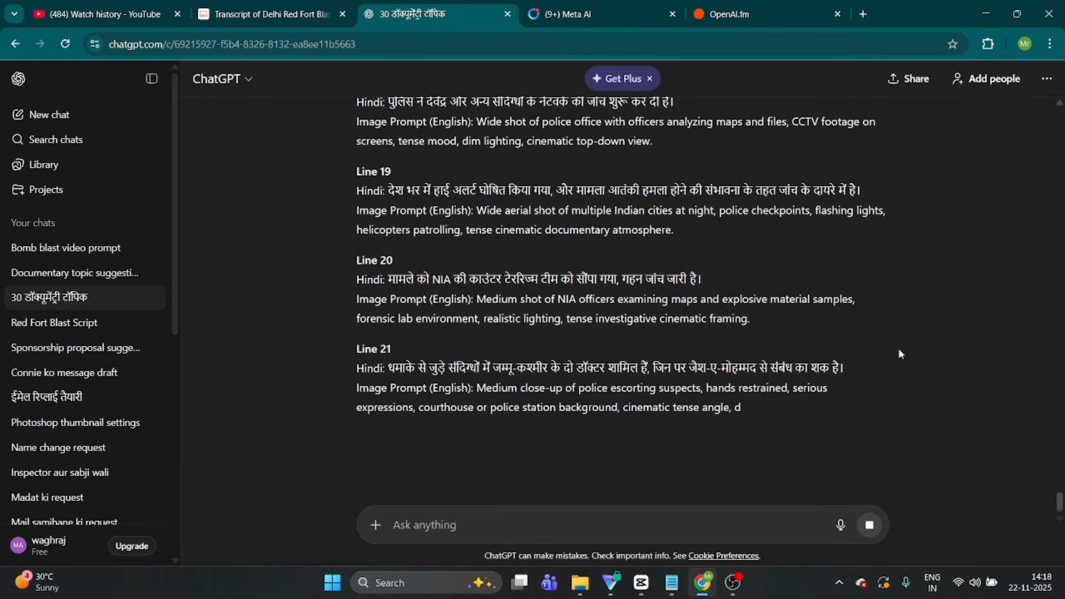
pyautogui.scroll(7, 897, 345)
pyautogui.scroll(7, 897, 347)
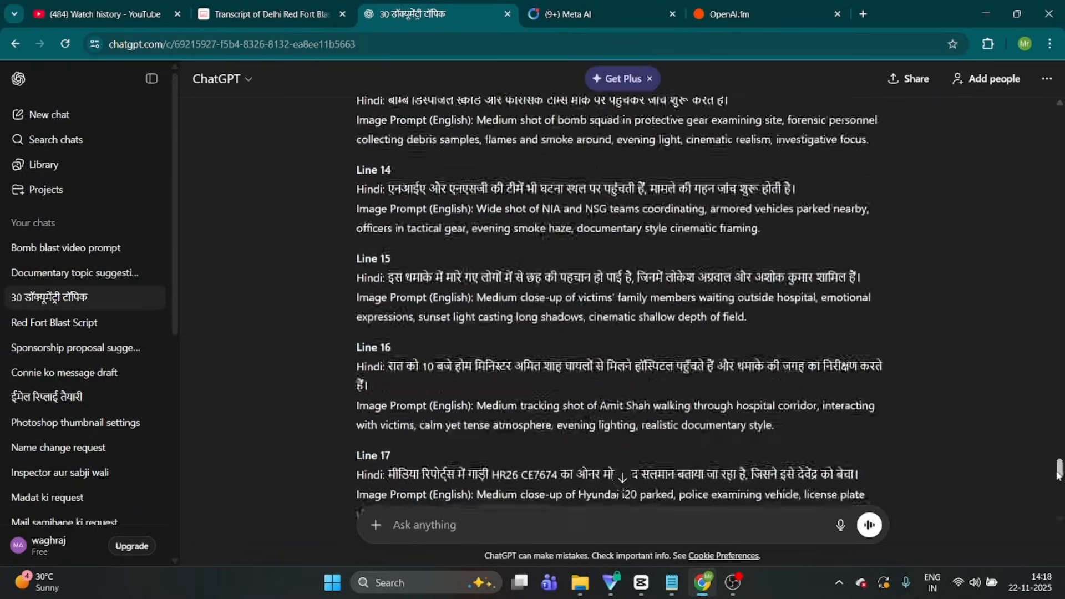
pyautogui.moveTo(1059, 472); pyautogui.dragTo(1059, 415)
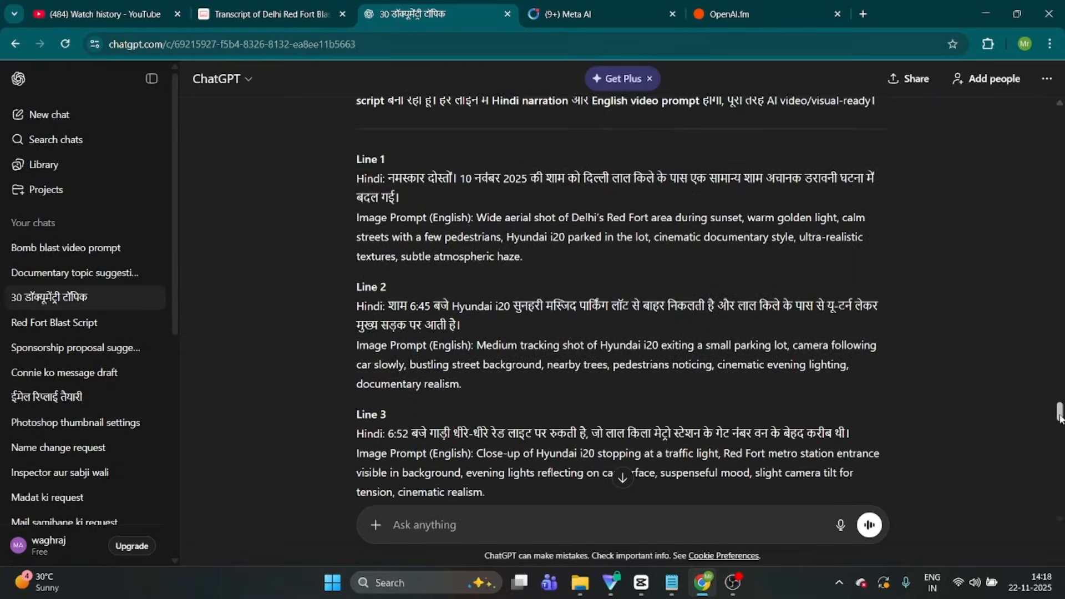
# Open Meta AI in a new browser tab and go to its Create area
pyautogui.click(866, 17)
pyautogui.click(778, 51)
pyautogui.write('META')
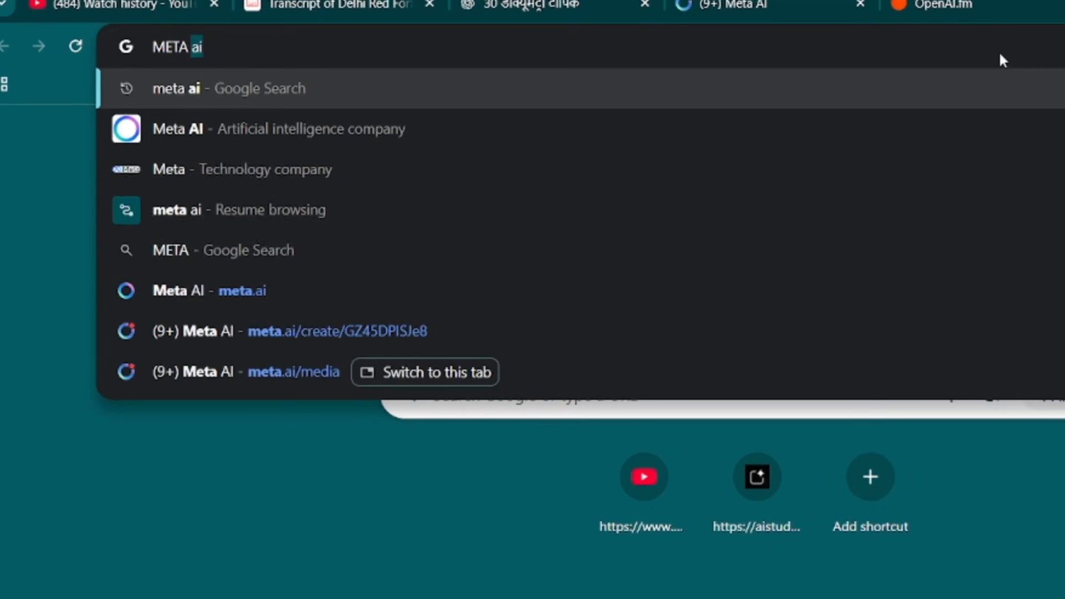
pyautogui.press('Return')
pyautogui.click(222, 294)
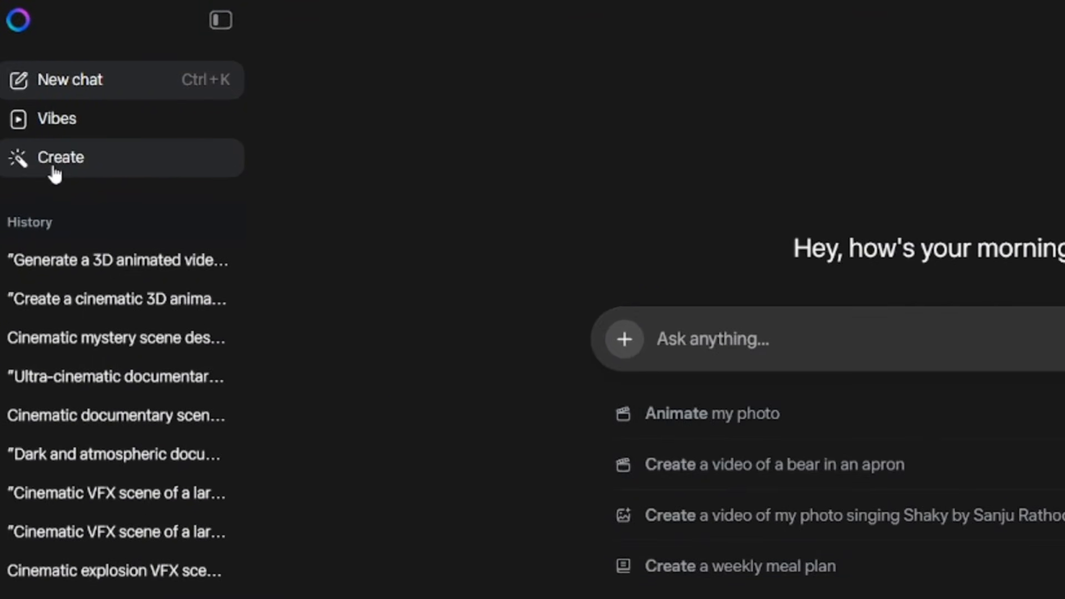
pyautogui.click(54, 172)
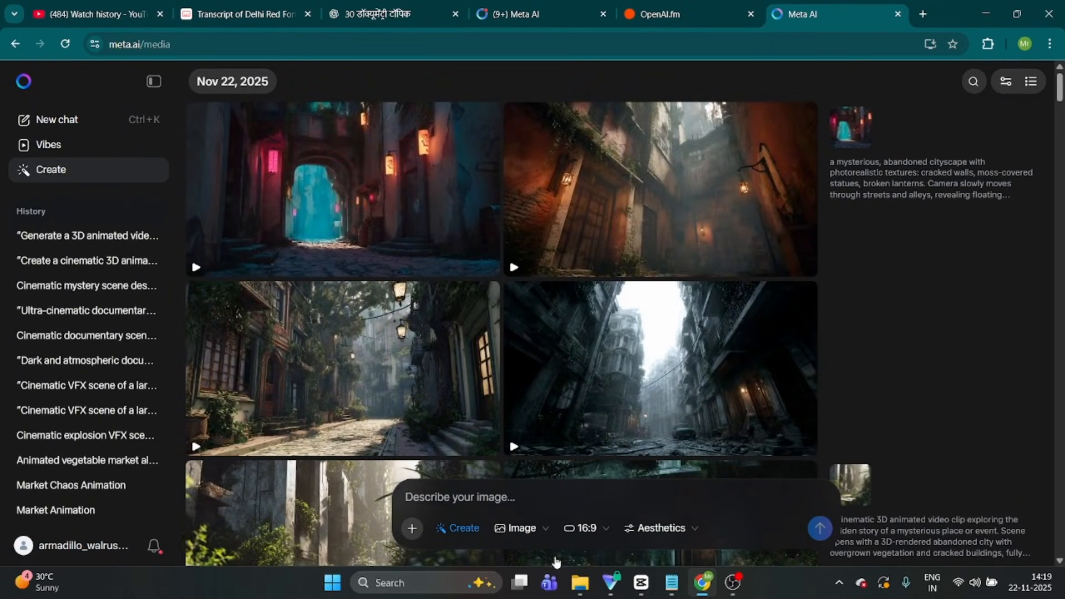
pyautogui.click(521, 530)
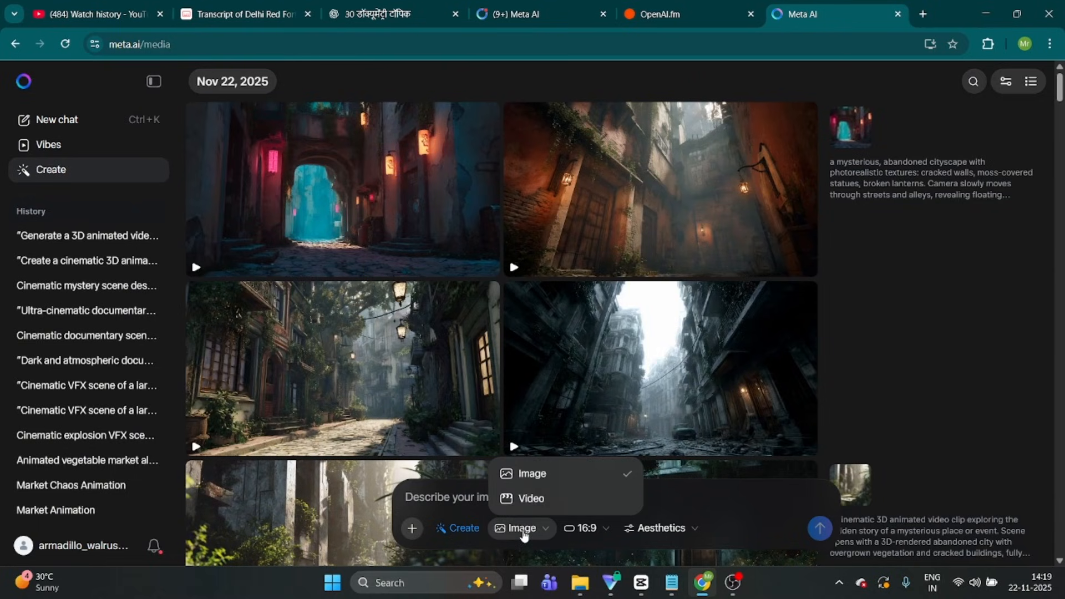
pyautogui.click(737, 458)
pyautogui.click(705, 497)
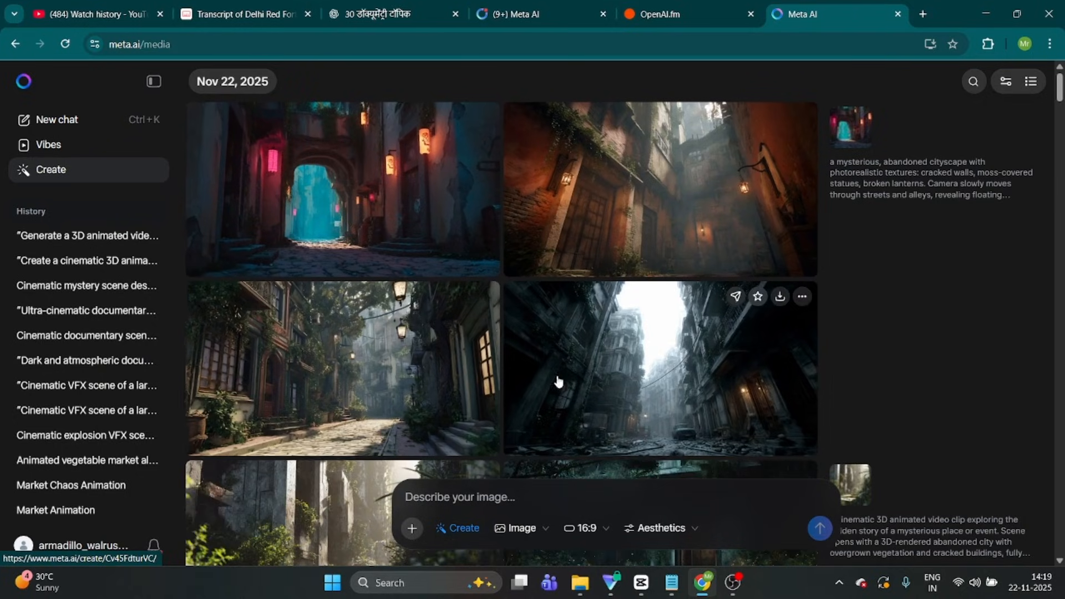
# Generate 16:9 images in Meta AI from ChatGPT's Line 1 image prompt of the Red Fort aerial shot, and download the resulting video
pyautogui.click(367, 5)
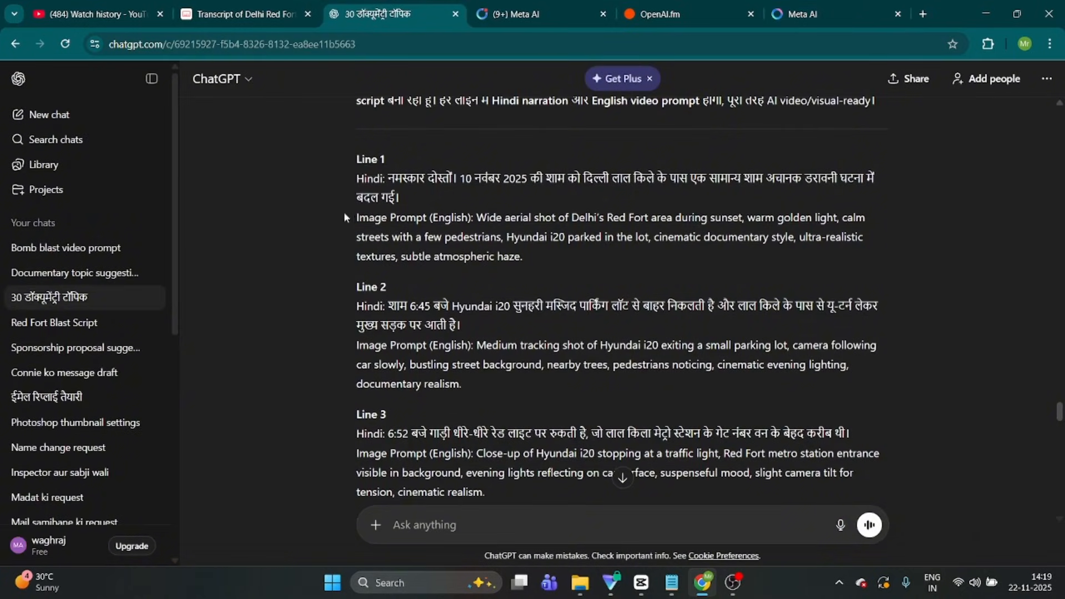
pyautogui.moveTo(344, 217); pyautogui.dragTo(523, 256)
pyautogui.hotkey('ctrl', 'c')
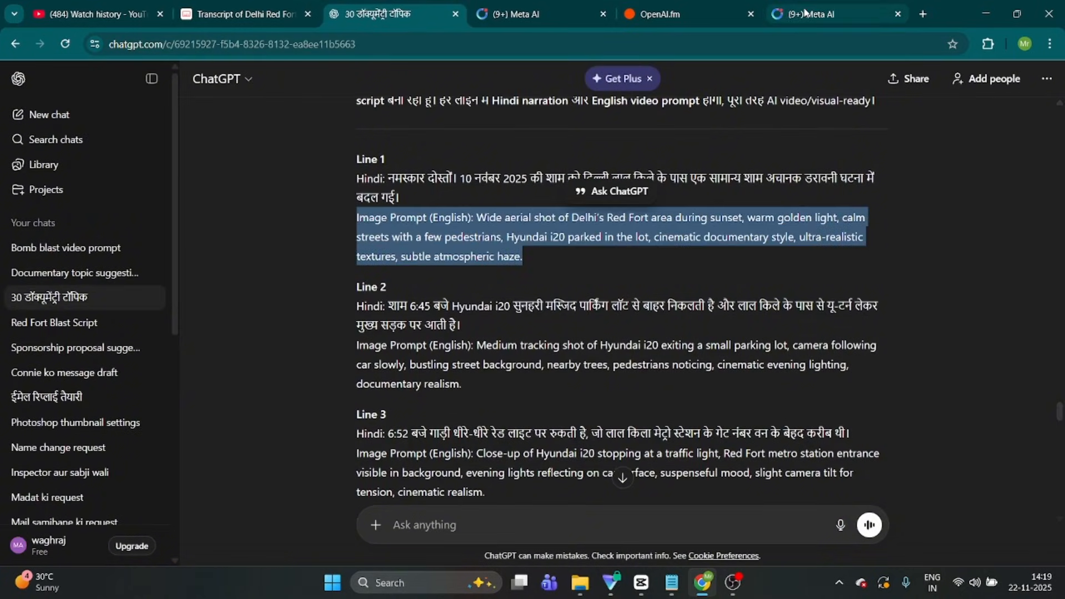
pyautogui.click(806, 12)
pyautogui.click(525, 497)
pyautogui.hotkey('ctrl', 'v')
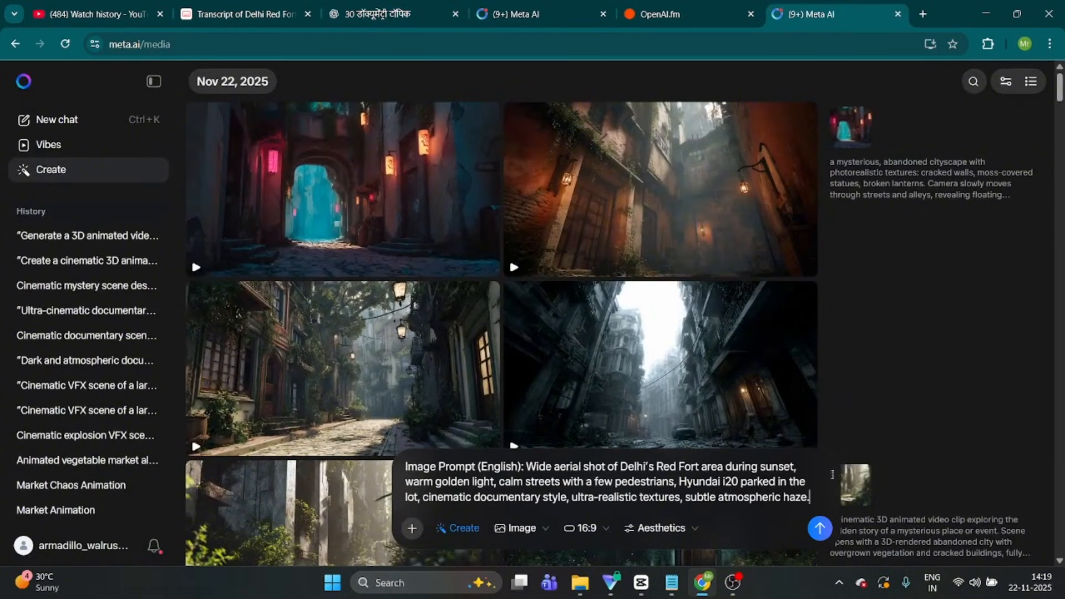
pyautogui.click(820, 528)
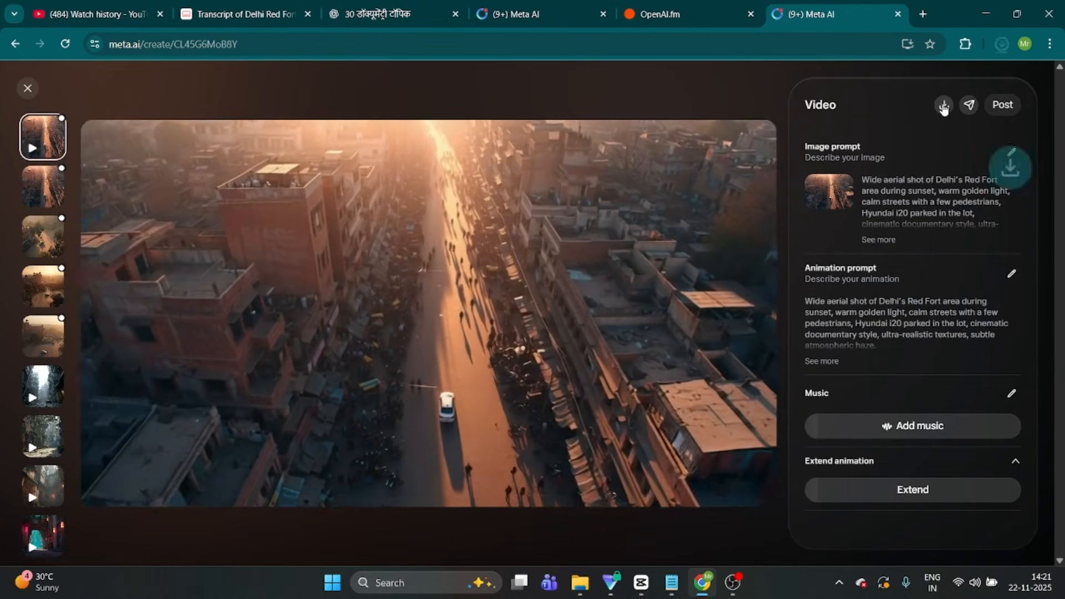
pyautogui.click(943, 106)
# Generate images in Meta AI from ChatGPT's Line 2 image prompt of the Hyundai i20 tracking shot and open one of the results
pyautogui.click(369, 16)
pyautogui.moveTo(357, 345); pyautogui.dragTo(480, 382)
pyautogui.hotkey('ctrl', 'c')
pyautogui.click(790, 12)
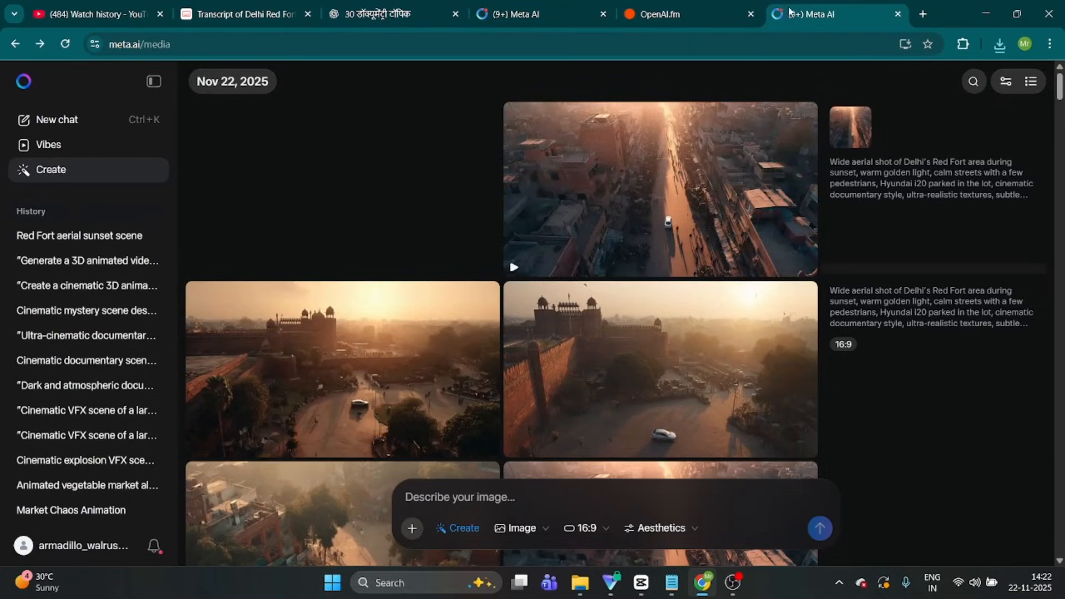
pyautogui.hotkey('ctrl', 'v')
pyautogui.click(820, 528)
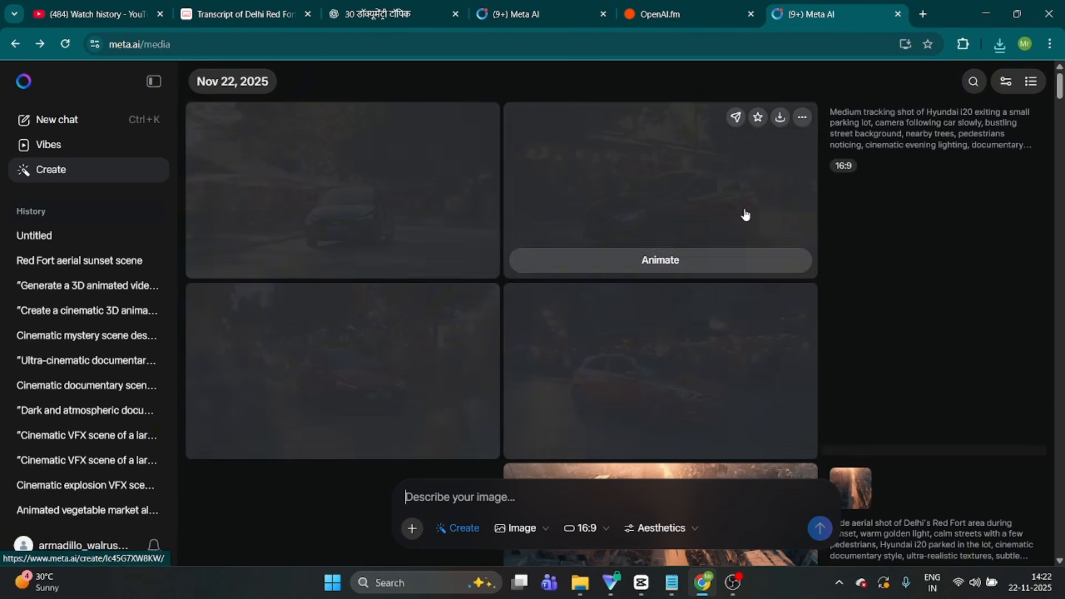
pyautogui.click(744, 211)
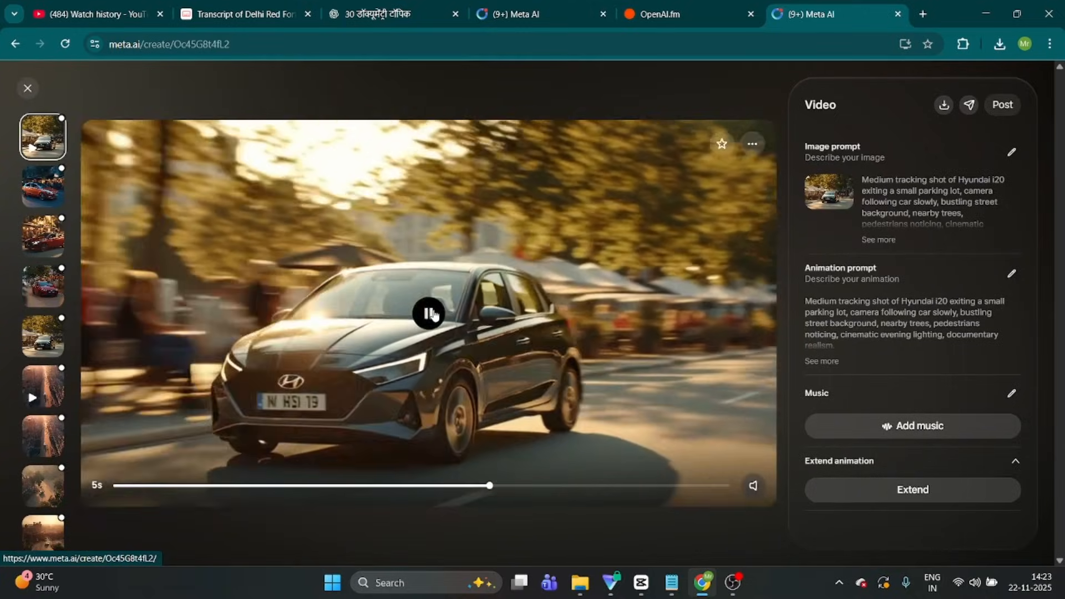
# Download the Hyundai i20 tracking video, and generate Meta AI images from ChatGPT's traffic-light close-up and wide explosion prompts
pyautogui.click(430, 314)
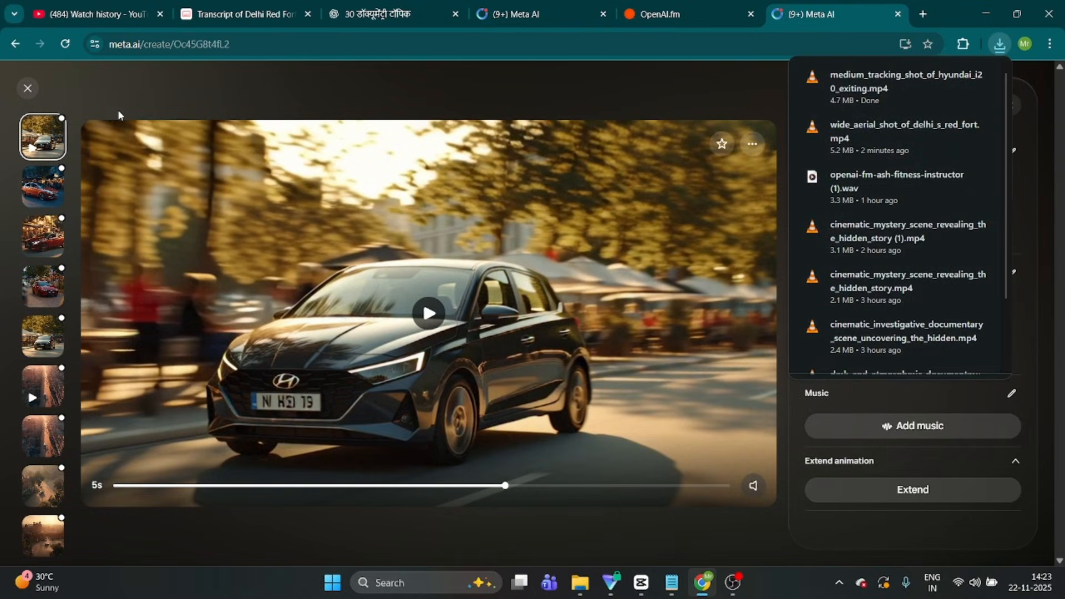
pyautogui.click(27, 88)
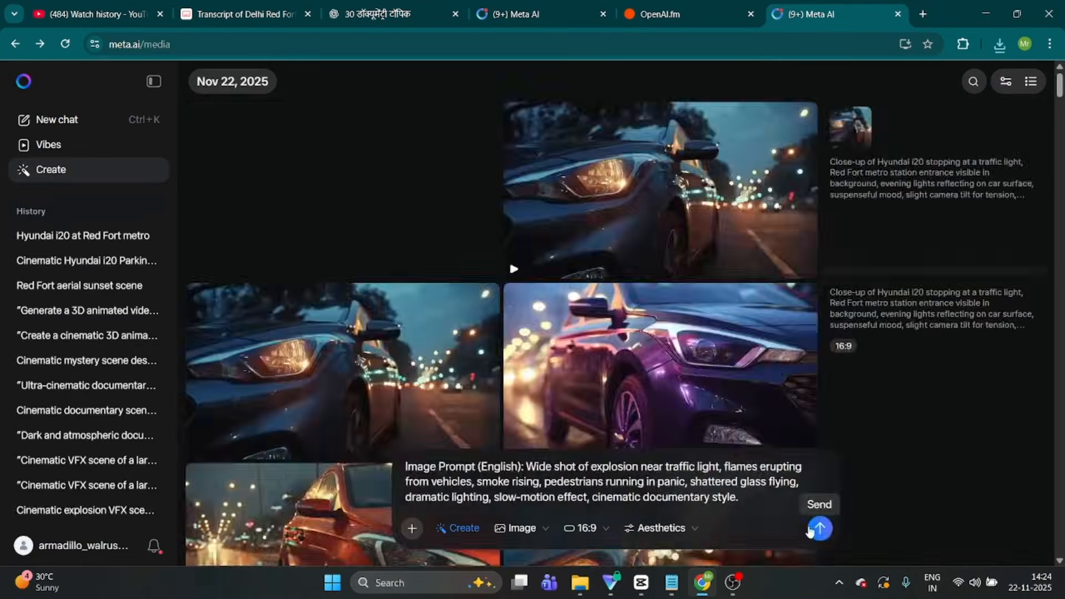
pyautogui.click(820, 528)
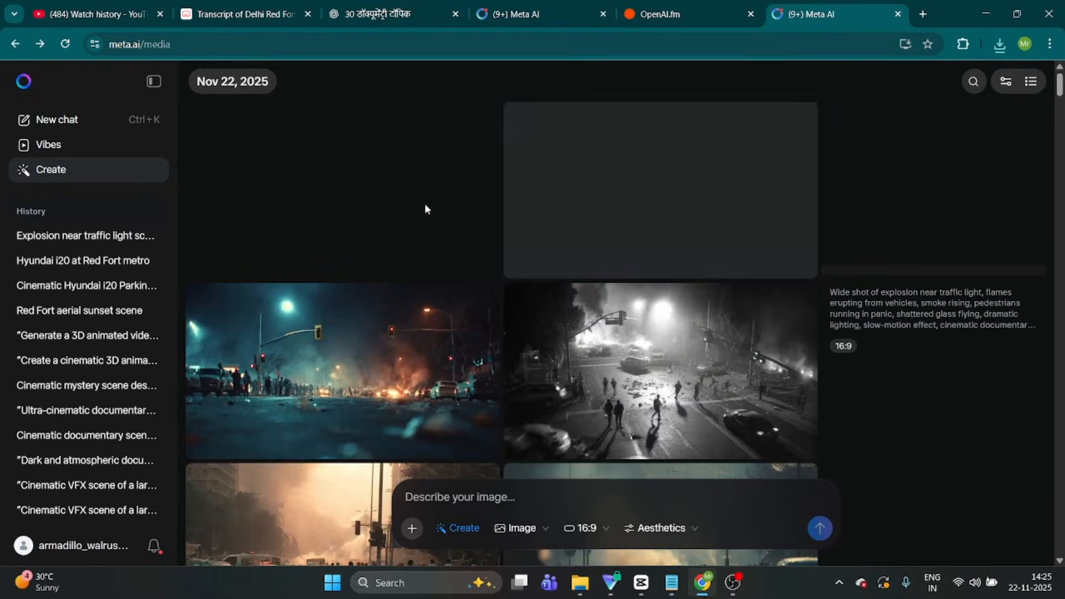
pyautogui.click(754, 231)
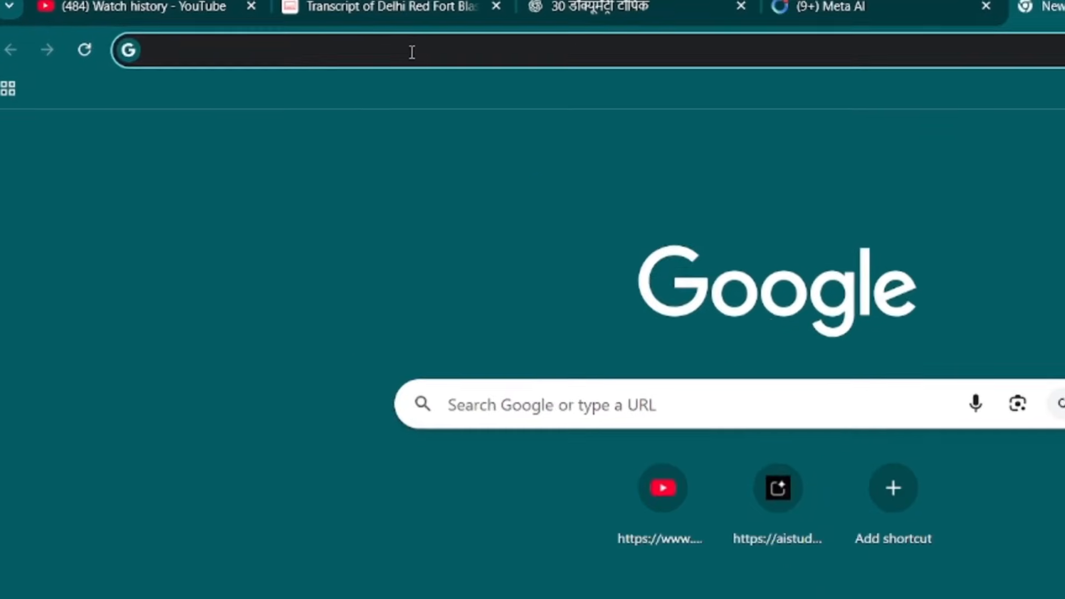
# Open Media.io in a new browser tab and go to its Text to Music tool
pyautogui.click(284, 52)
pyautogui.write('ME')
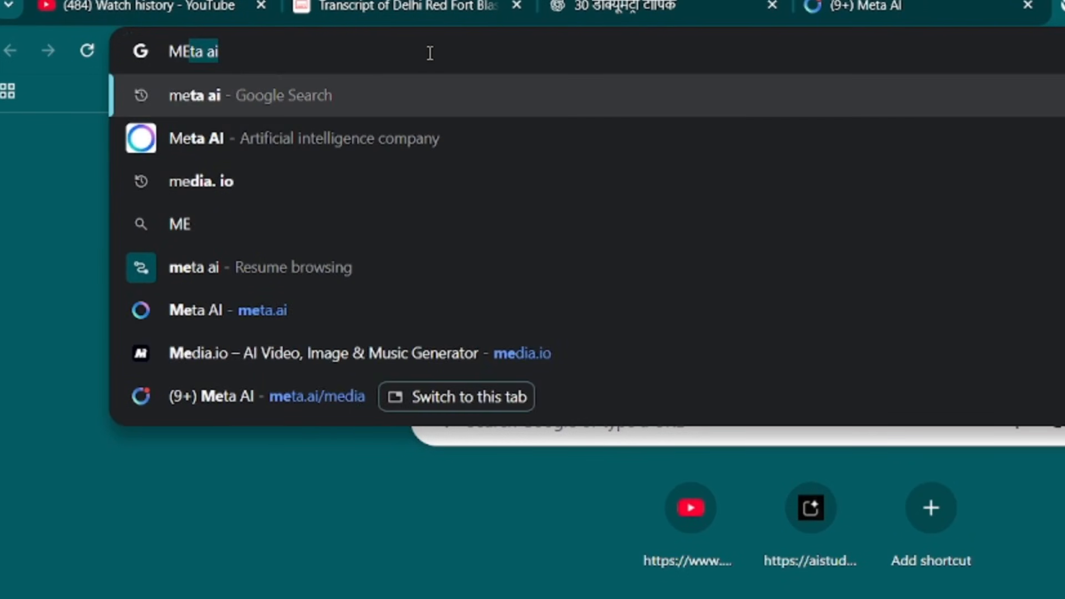
pyautogui.write('DI')
pyautogui.press('Return')
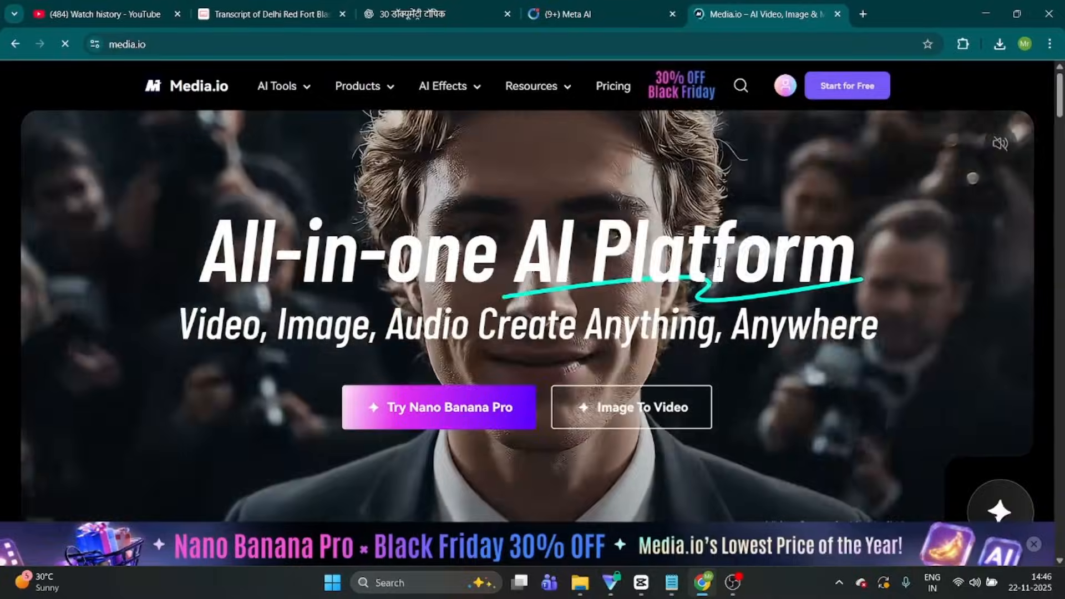
pyautogui.moveTo(290, 90)
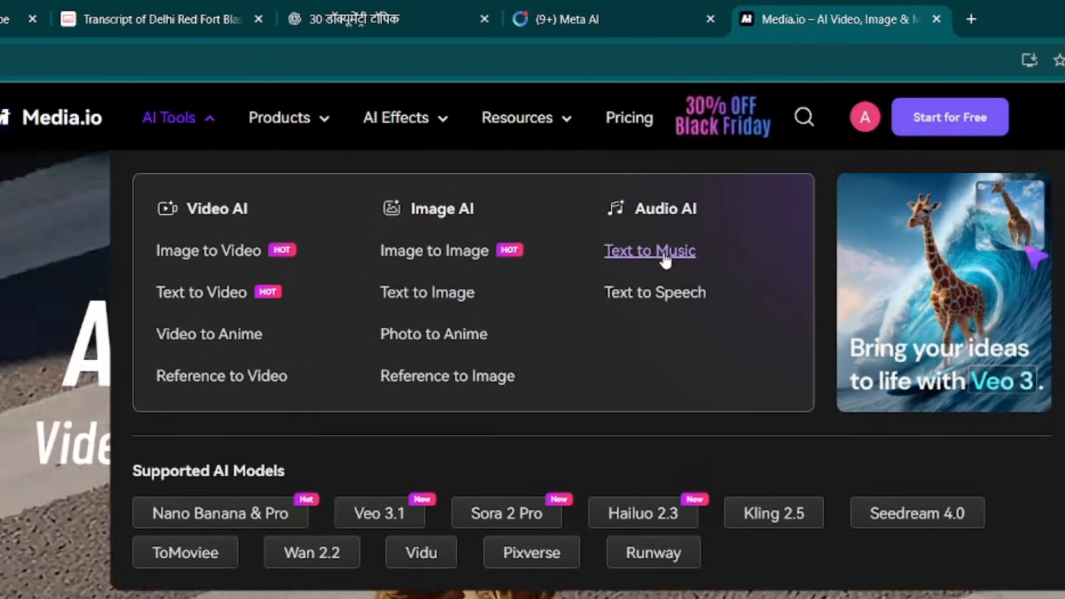
pyautogui.click(664, 257)
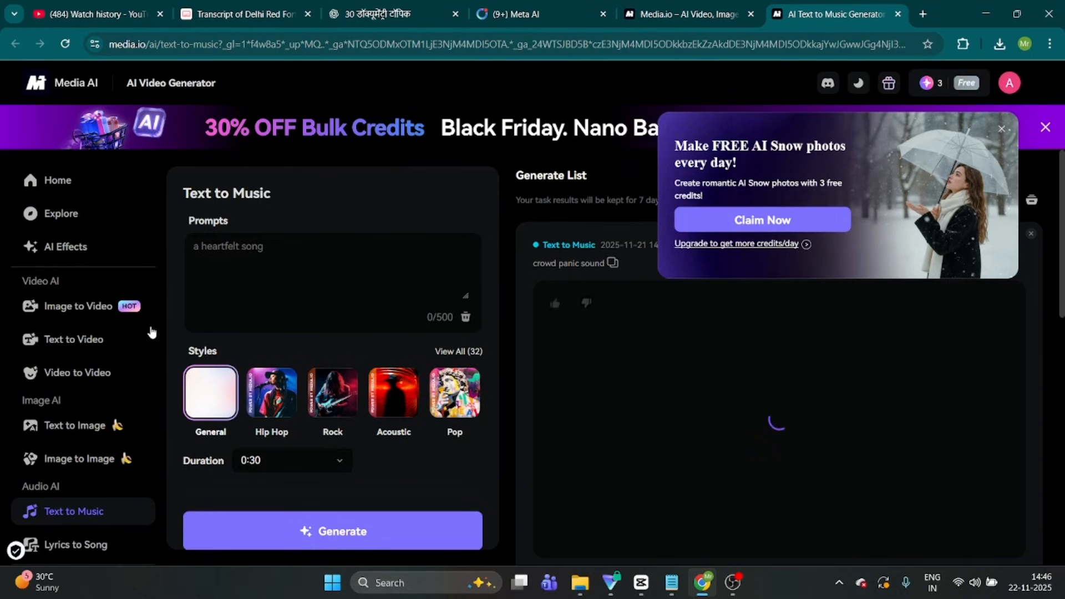
# Generate a sound from the prompt "crowd panic sound EFFECT", and preview and download the earlier "crowd panic sound" result
pyautogui.click(241, 256)
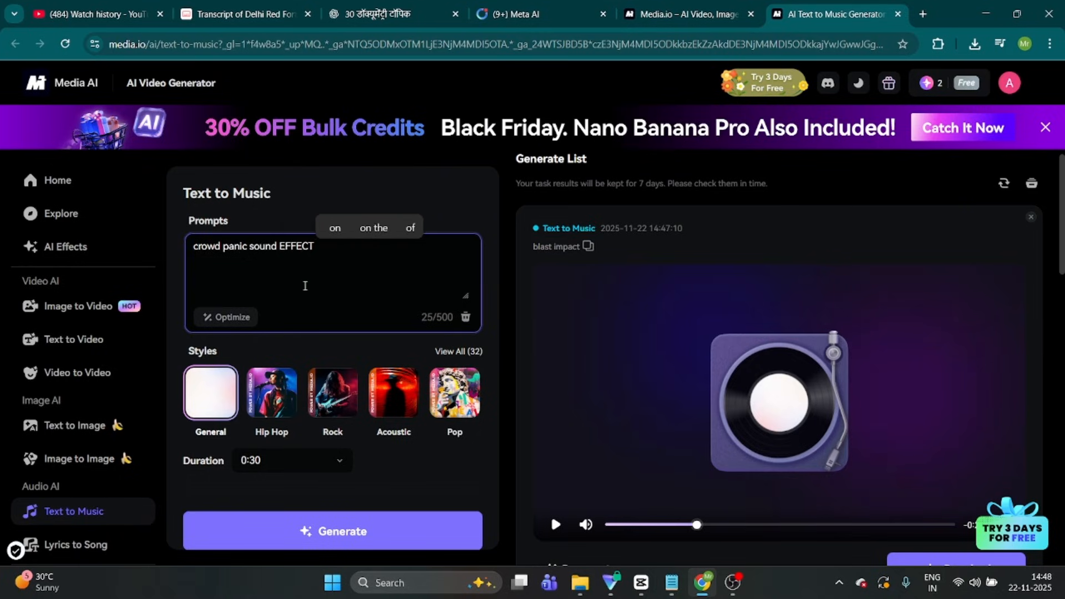
pyautogui.click(338, 548)
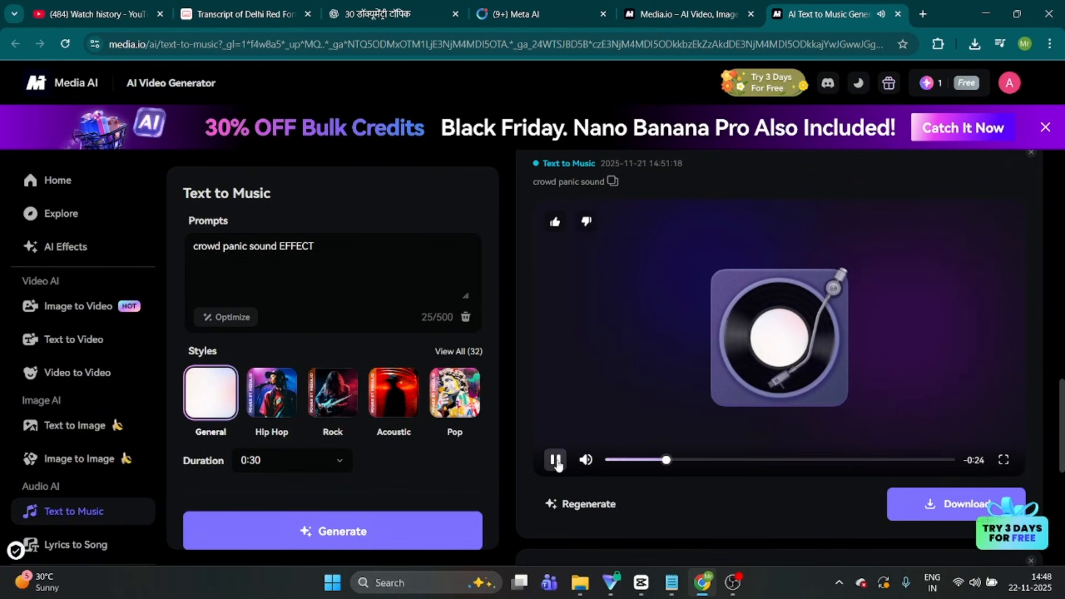
pyautogui.click(555, 459)
pyautogui.click(943, 505)
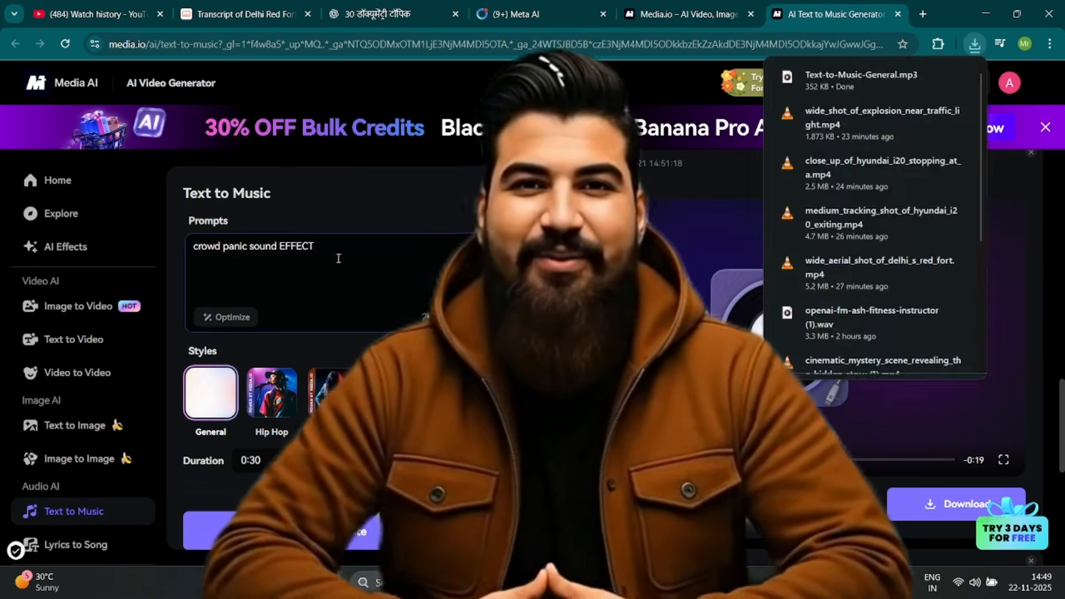
# Replace the Text to Music prompt with the cinematic documentary background music prompt copied from the notes
pyautogui.moveTo(328, 247); pyautogui.dragTo(172, 242)
pyautogui.press('BackSpace')
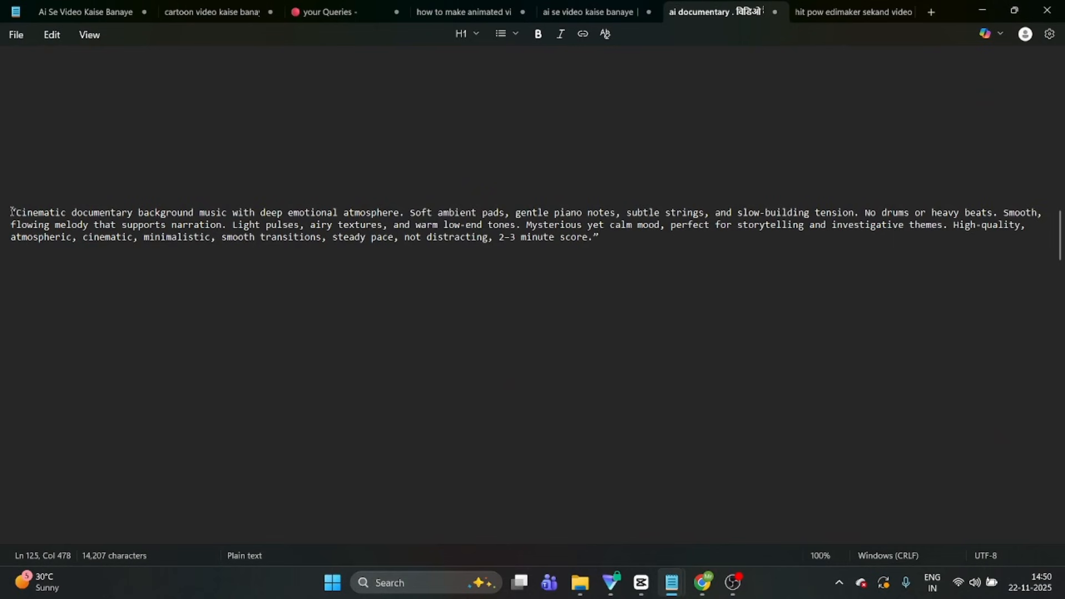
pyautogui.moveTo(12, 211); pyautogui.dragTo(333, 240)
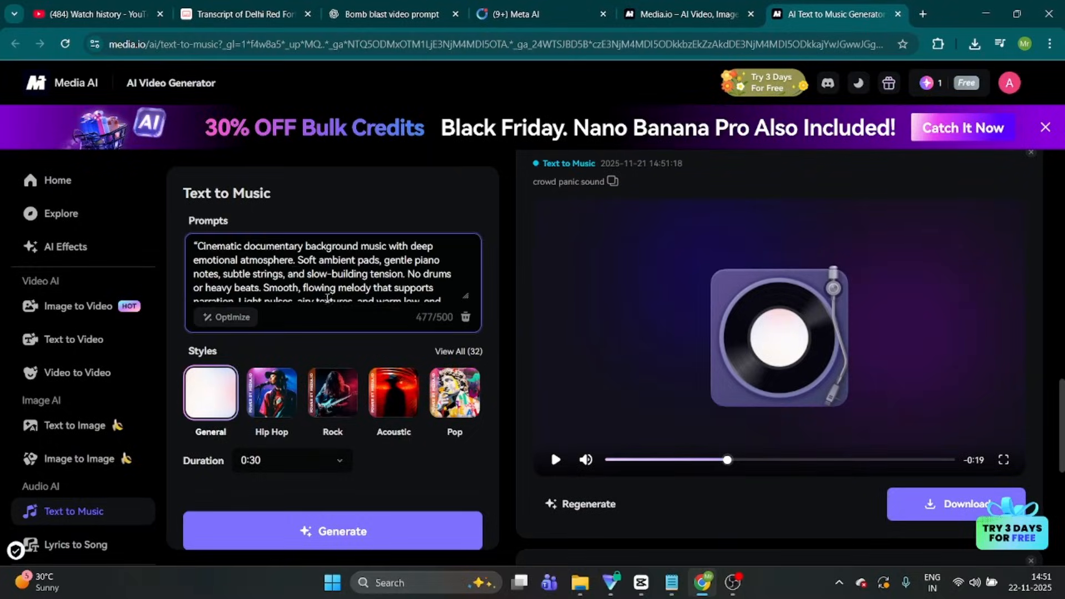
pyautogui.scroll(-1, 334, 382)
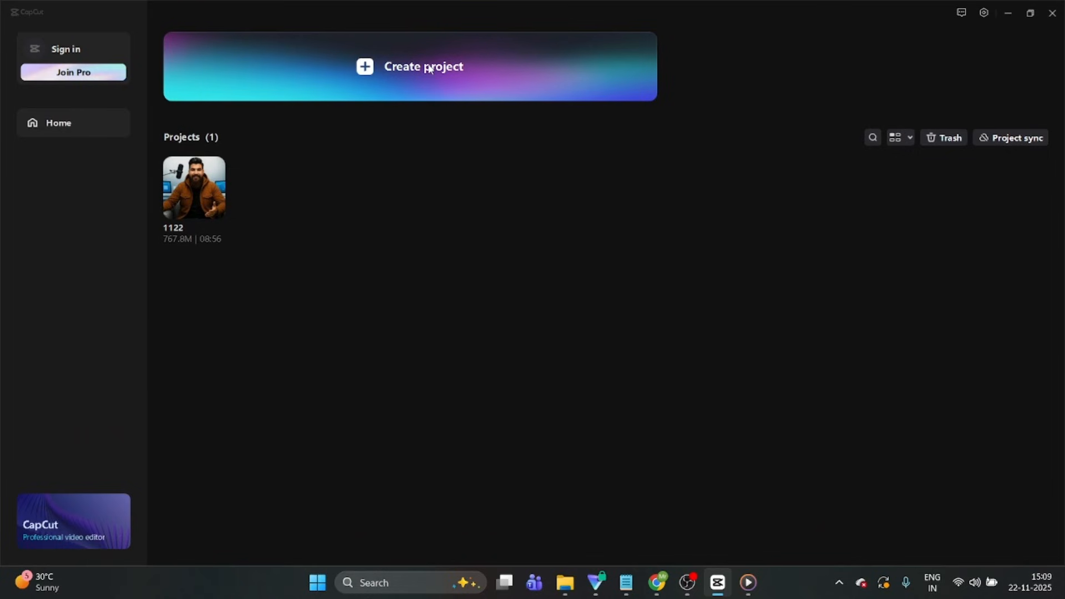
# Create a new CapCut project and import the downloaded video clips and voice-over file into it
pyautogui.click(430, 69)
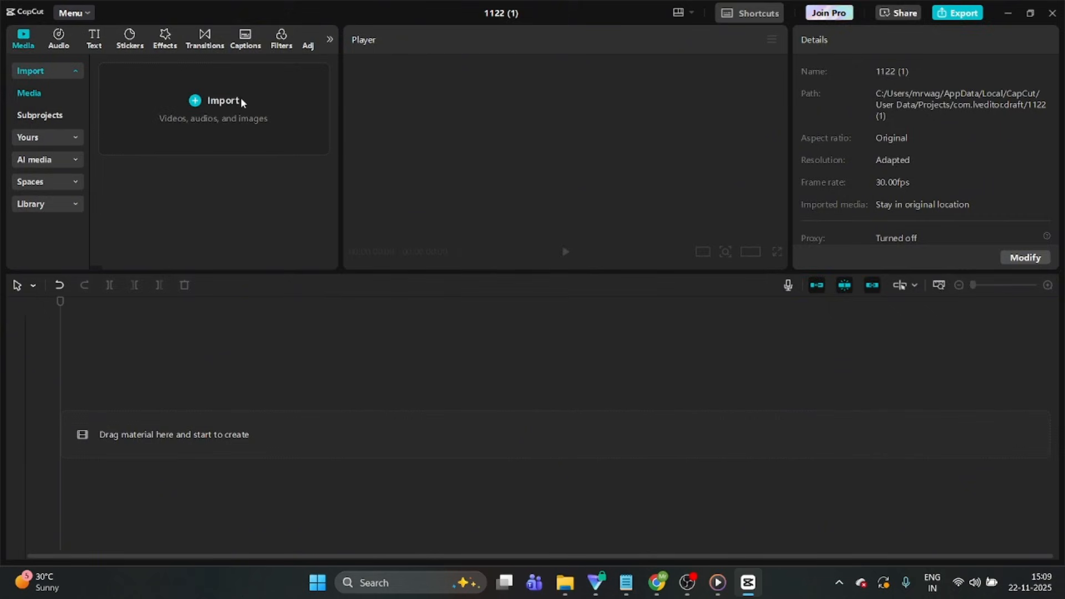
pyautogui.click(241, 99)
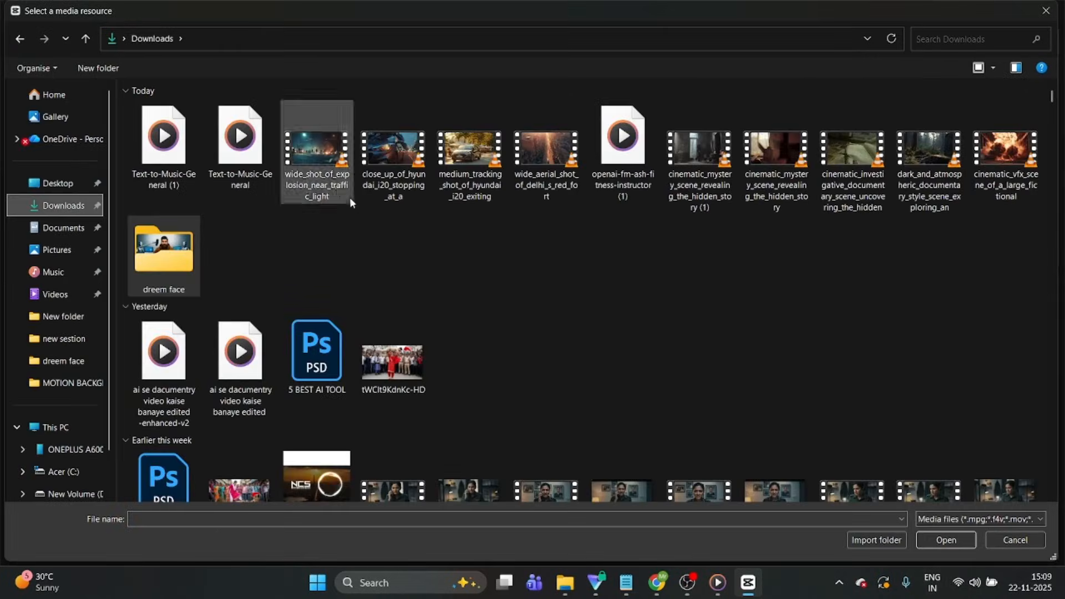
pyautogui.click(350, 197)
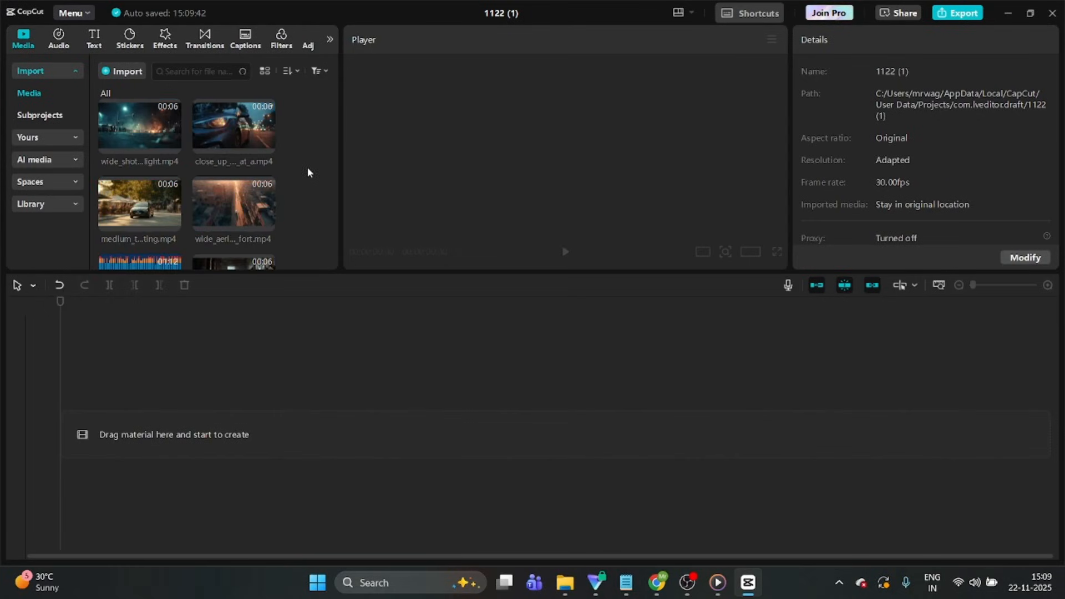
# Place the openai-fm voice-over WAV on the timeline, starting at the beginning
pyautogui.scroll(-5, 307, 167)
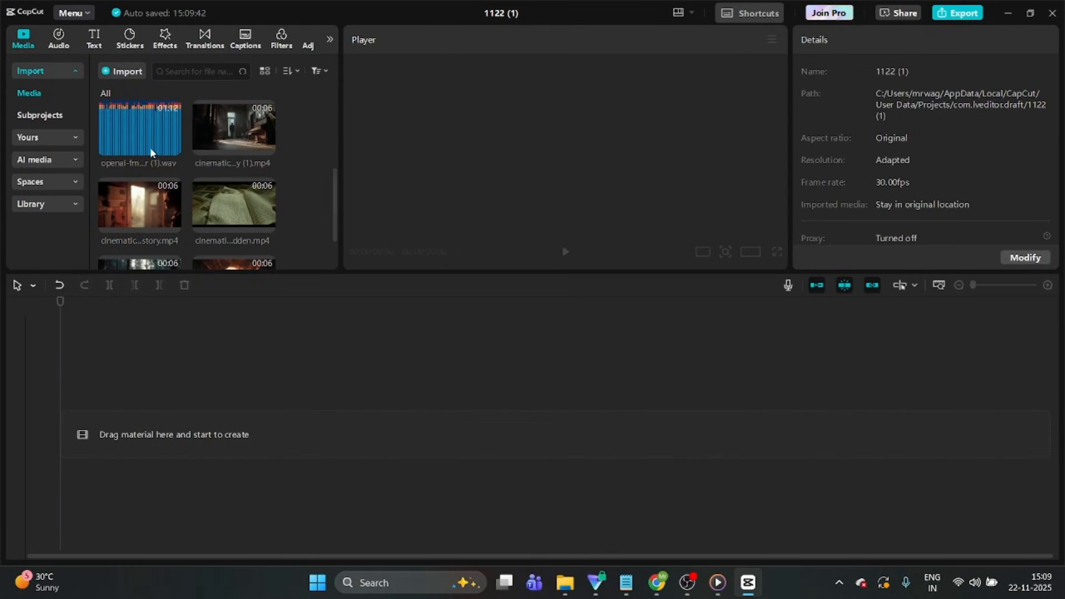
pyautogui.moveTo(138, 128); pyautogui.dragTo(157, 206)
pyautogui.moveTo(138, 405); pyautogui.dragTo(140, 406)
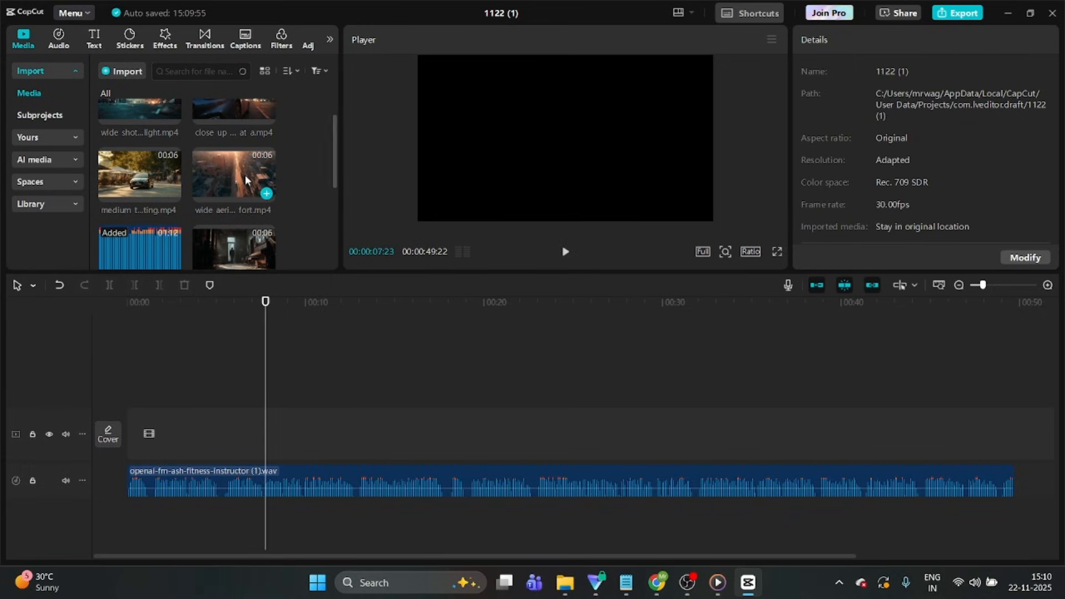
# Line up the wide aerial, cinematic mystery (1) and medium tracking clips above the voice-over, trimming the mystery clip's end
pyautogui.moveTo(166, 431); pyautogui.dragTo(166, 431)
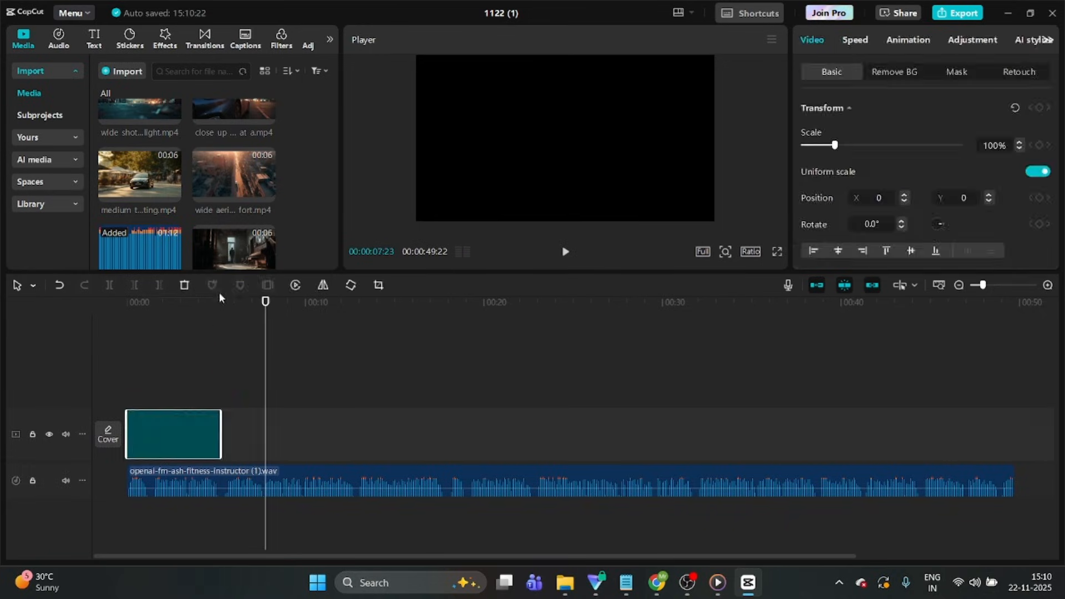
pyautogui.moveTo(233, 247); pyautogui.dragTo(227, 430)
pyautogui.moveTo(314, 425); pyautogui.dragTo(301, 425)
pyautogui.moveTo(140, 148); pyautogui.dragTo(310, 429)
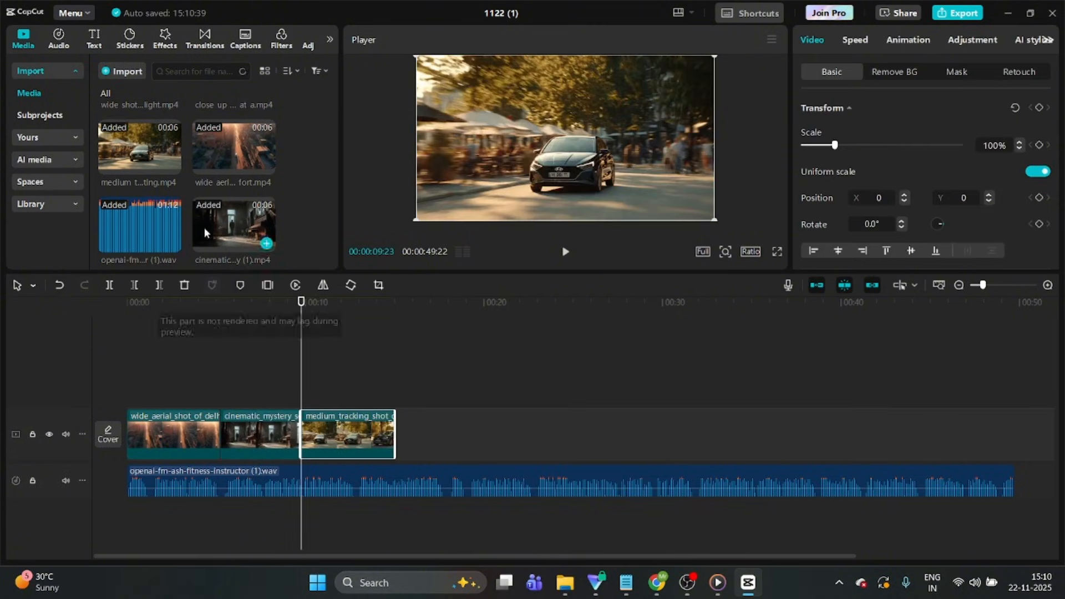
# Append the Hyundai close-up, explosion, investigative, cinematic mystery, cinematic VFX and dark atmospheric clips to the video track
pyautogui.scroll(3, 222, 194)
pyautogui.moveTo(233, 138); pyautogui.dragTo(402, 430)
pyautogui.moveTo(140, 138); pyautogui.dragTo(494, 427)
pyautogui.scroll(-3, 233, 222)
pyautogui.moveTo(233, 242); pyautogui.dragTo(588, 430)
pyautogui.moveTo(140, 242); pyautogui.dragTo(682, 430)
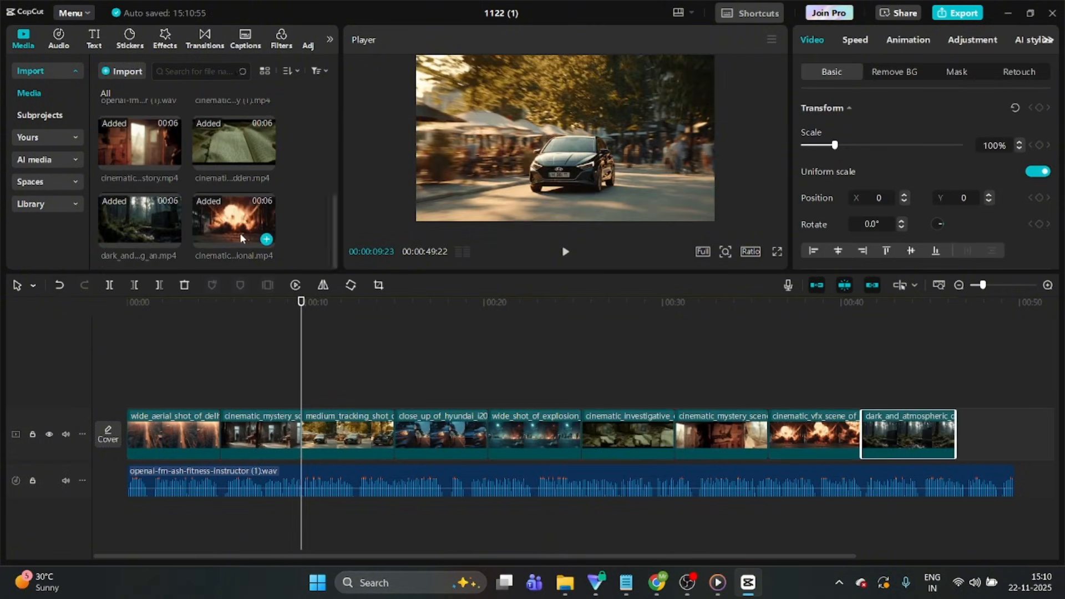
# Append the cinematic mystery story clip again, trim it to the voice-over's end, and return the playhead to the start
pyautogui.moveTo(140, 144); pyautogui.dragTo(968, 430)
pyautogui.moveTo(1048, 426); pyautogui.dragTo(973, 425)
pyautogui.moveTo(284, 326); pyautogui.dragTo(1, 404)
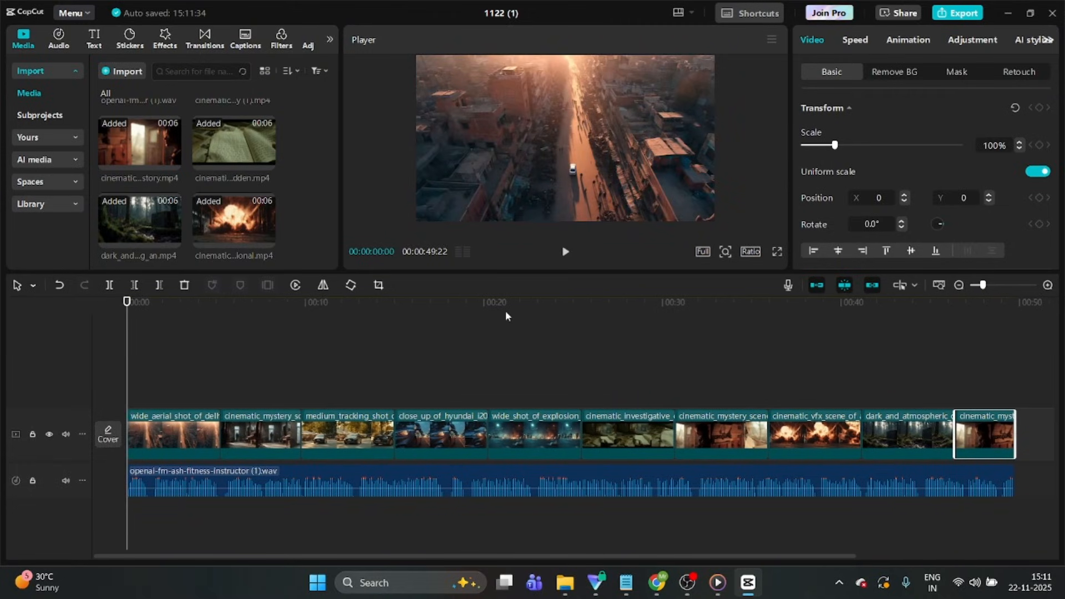
# Import the sound-effect files and place the Bloop effect on a new audio track under the aerial shot, trimming its start
pyautogui.click(126, 74)
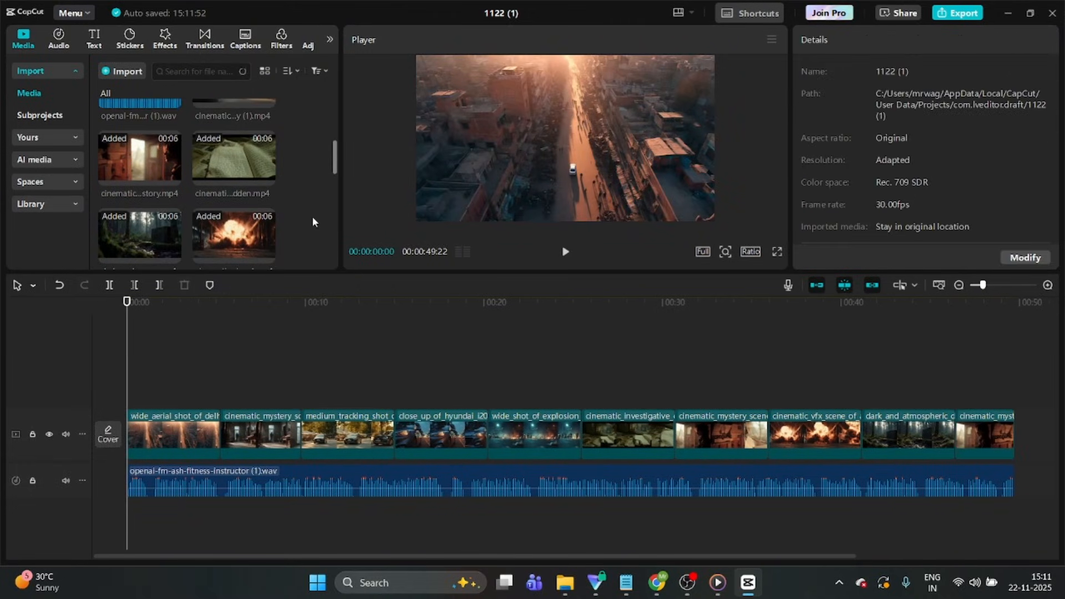
pyautogui.scroll(-3, 182, 214)
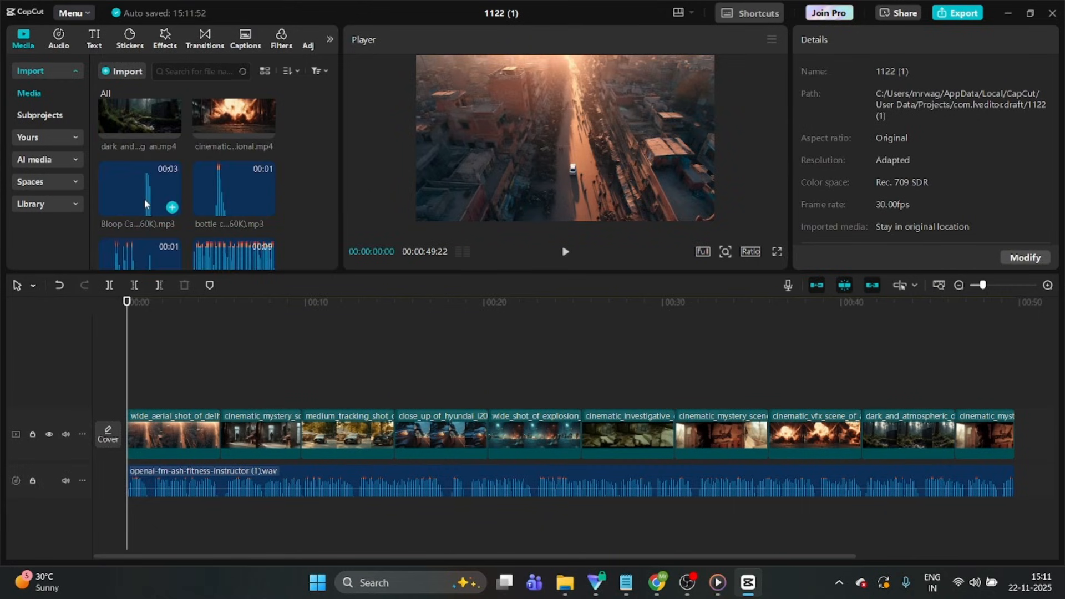
pyautogui.moveTo(144, 200); pyautogui.dragTo(139, 507)
pyautogui.moveTo(128, 504); pyautogui.dragTo(154, 505)
# Add the Clock Ticking effect under the first cinematic mystery clip and trim both of its ends
pyautogui.scroll(-1, 202, 219)
pyautogui.moveTo(202, 218); pyautogui.dragTo(227, 502)
pyautogui.moveTo(380, 501); pyautogui.dragTo(281, 503)
pyautogui.moveTo(220, 503); pyautogui.dragTo(234, 504)
# Add the short "ca" effect under the Hyundai close-up and a HAVA effect under the medium tracking shot, trimming HAVA's end
pyautogui.moveTo(138, 222); pyautogui.dragTo(444, 503)
pyautogui.scroll(-3, 233, 222)
pyautogui.moveTo(228, 236); pyautogui.dragTo(328, 502)
pyautogui.moveTo(395, 503); pyautogui.dragTo(349, 503)
# Add LINE 2.mp3 under the cinematic VFX clip and LINE.mp3 under the investigative clip, trimming both ends of LINE.mp3
pyautogui.scroll(-2, 176, 248)
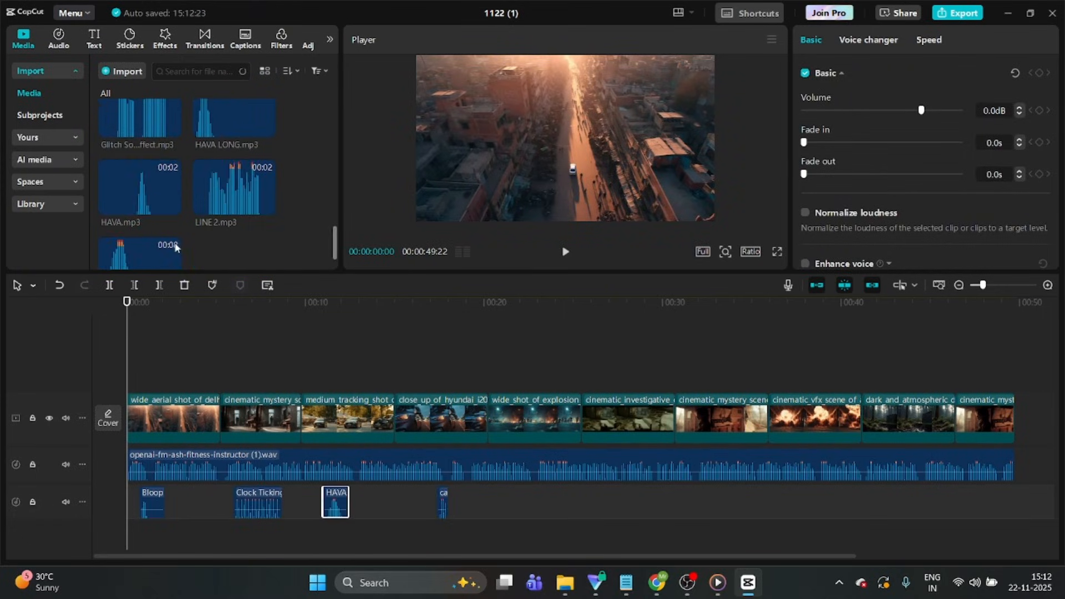
pyautogui.moveTo(233, 191); pyautogui.dragTo(807, 503)
pyautogui.scroll(-2, 285, 254)
pyautogui.moveTo(140, 225); pyautogui.dragTo(570, 503)
pyautogui.moveTo(564, 502); pyautogui.dragTo(595, 503)
pyautogui.moveTo(706, 503); pyautogui.dragTo(631, 502)
# On a second effects track, add a trimmed LINE.mp3 under the explosion shot and LINE 2.mp3 under the second mystery clip
pyautogui.moveTo(140, 225); pyautogui.dragTo(504, 506)
pyautogui.moveTo(640, 499); pyautogui.dragTo(572, 498)
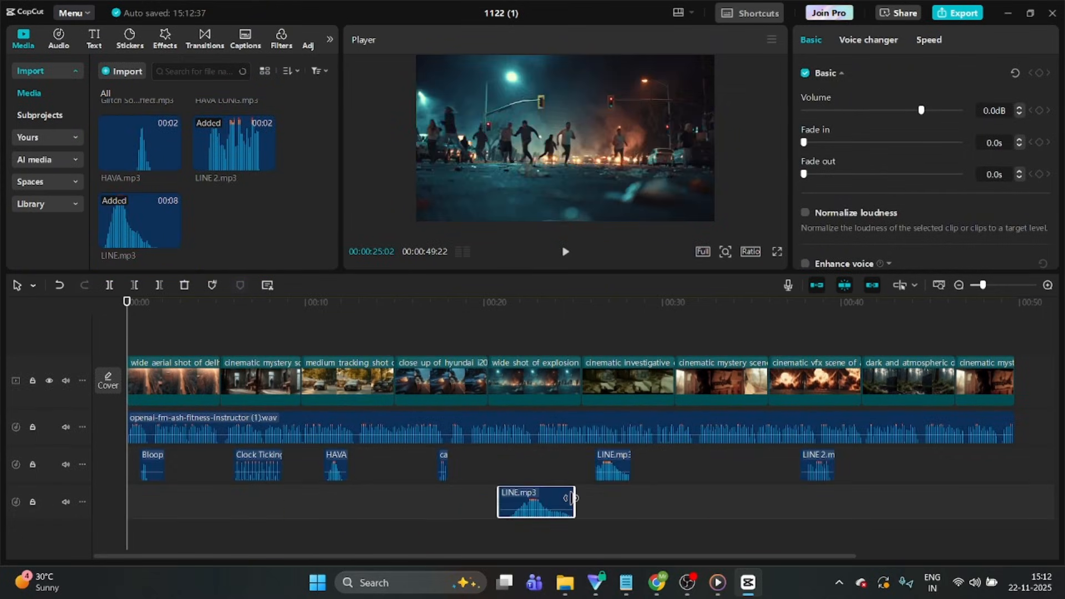
pyautogui.moveTo(140, 225); pyautogui.dragTo(683, 502)
pyautogui.click(184, 285)
pyautogui.moveTo(233, 147); pyautogui.dragTo(714, 506)
# Add HAVA LONG.mp3 under the dark atmospheric clip and the Fast Forward effect under the last clip, trimming the latter's end
pyautogui.scroll(1, 233, 183)
pyautogui.moveTo(233, 133); pyautogui.dragTo(893, 502)
pyautogui.moveTo(905, 499); pyautogui.dragTo(916, 497)
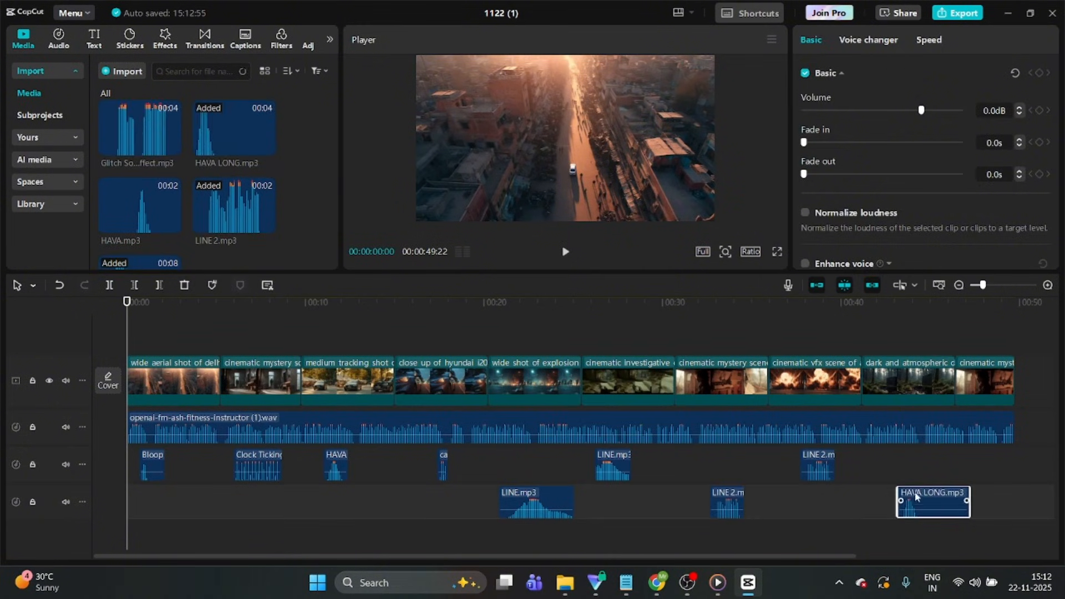
pyautogui.click(234, 131)
pyautogui.scroll(2, 233, 131)
pyautogui.moveTo(233, 128); pyautogui.dragTo(968, 465)
pyautogui.moveTo(1021, 465); pyautogui.dragTo(1001, 464)
# Import Text-to-Music-General.mp3 and place it on a new audio track from the start of the timeline
pyautogui.click(320, 557)
pyautogui.moveTo(418, 558)
pyautogui.mouseDown()
pyautogui.moveTo(500, 571)
pyautogui.moveTo(411, 564)
pyautogui.mouseUp()
pyautogui.click(124, 76)
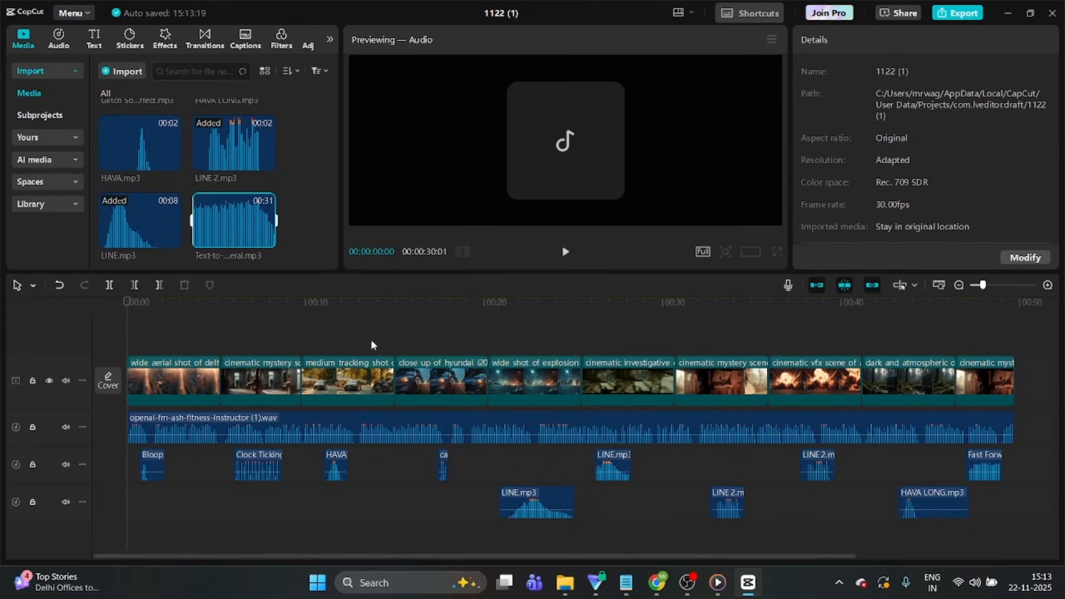
pyautogui.moveTo(228, 213); pyautogui.dragTo(222, 512)
pyautogui.moveTo(127, 541); pyautogui.dragTo(128, 540)
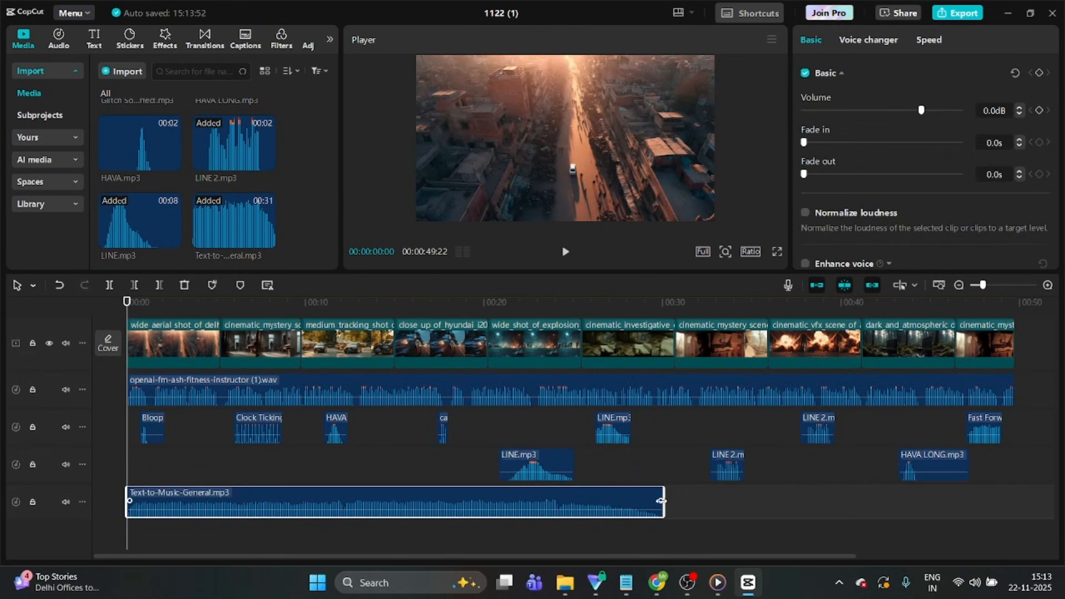
# Paste a copy of the background music directly after the first, trim it to the video's end, and return the playhead to the start
pyautogui.moveTo(708, 556); pyautogui.dragTo(830, 549)
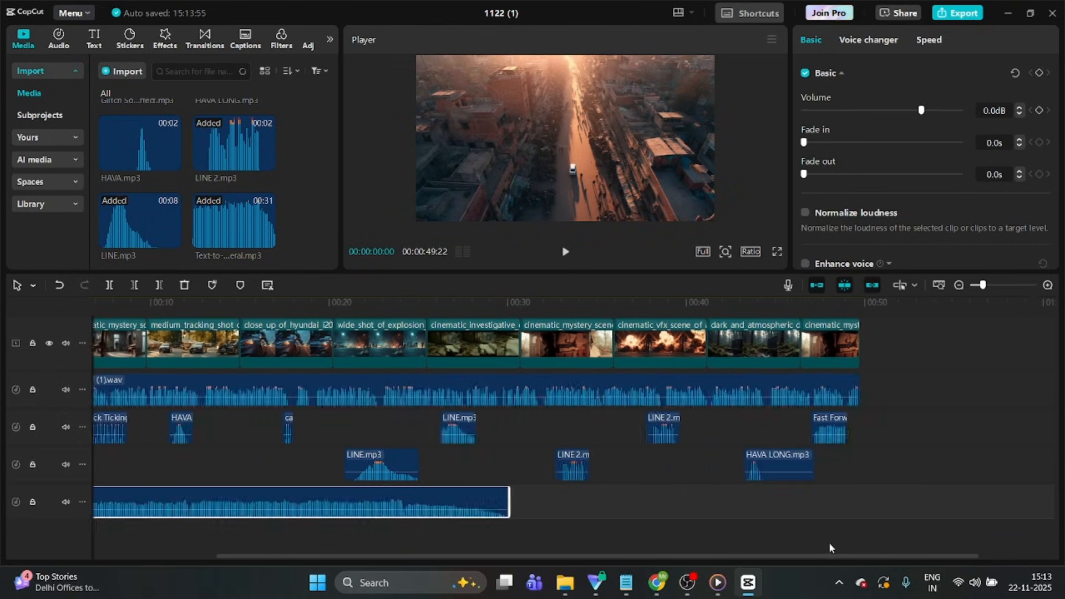
pyautogui.rightClick(419, 508)
pyautogui.click(446, 241)
pyautogui.rightClick(538, 503)
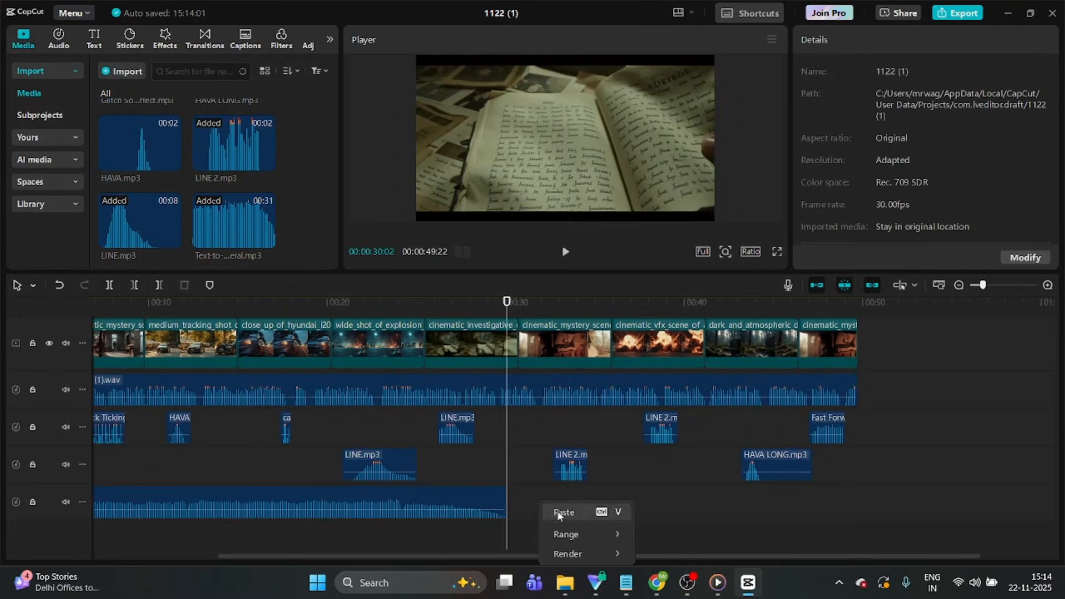
pyautogui.click(559, 514)
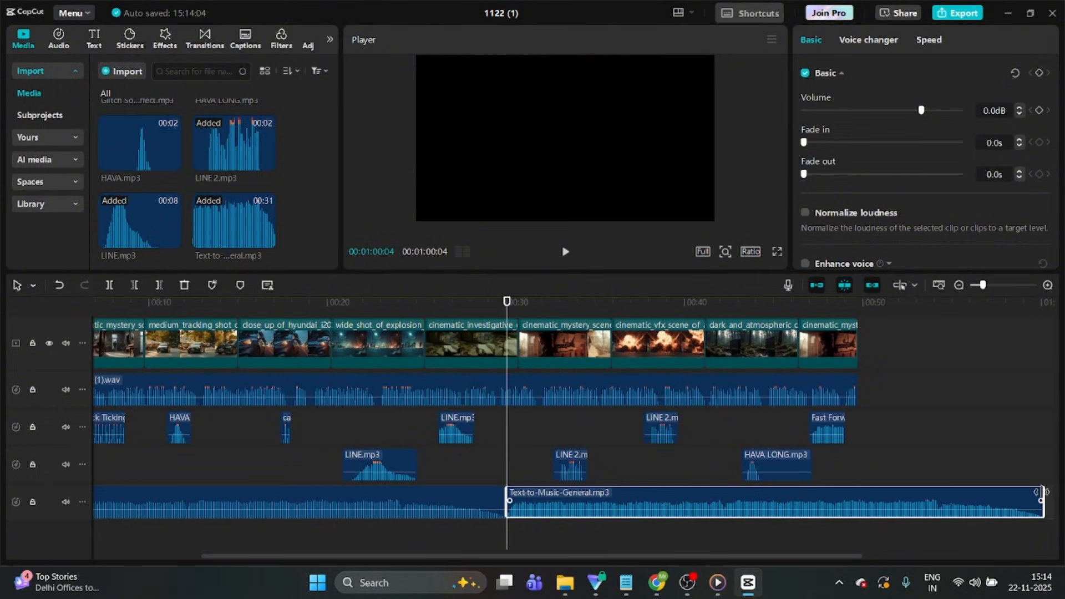
pyautogui.hscroll(3, 1017, 499)
pyautogui.moveTo(876, 491); pyautogui.dragTo(755, 492)
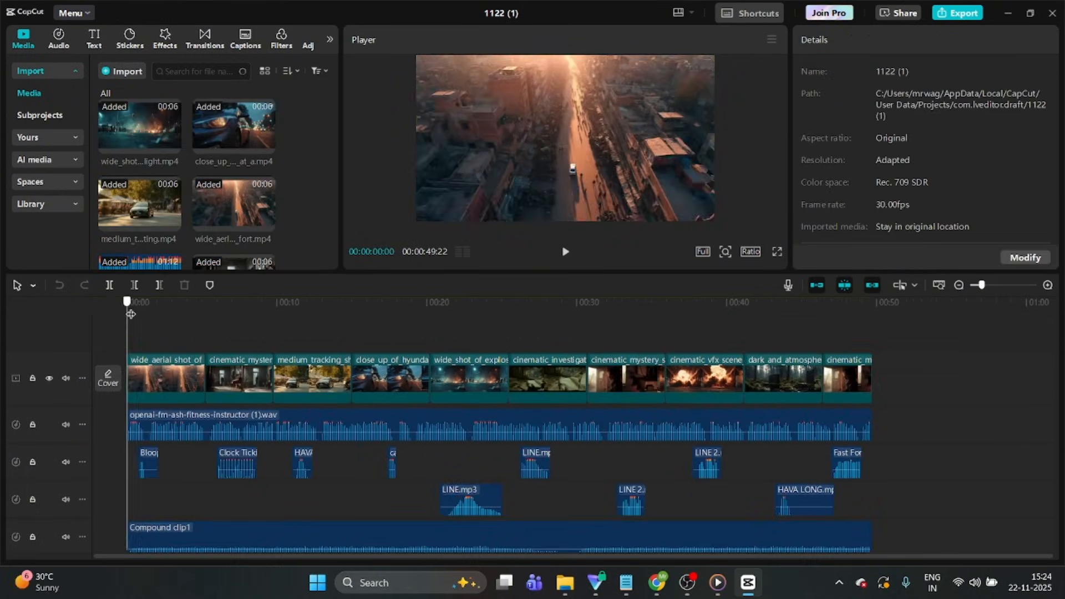
pyautogui.moveTo(162, 332); pyautogui.dragTo(126, 350)
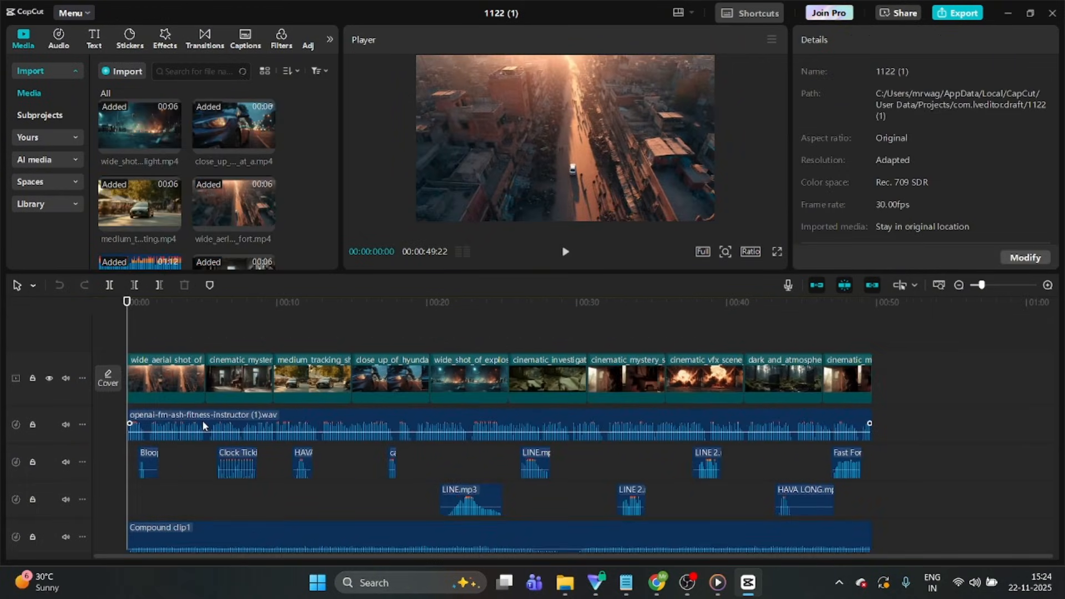
# Add the Black Fade overlay transition at every cut between the video clips on the main track
pyautogui.click(200, 40)
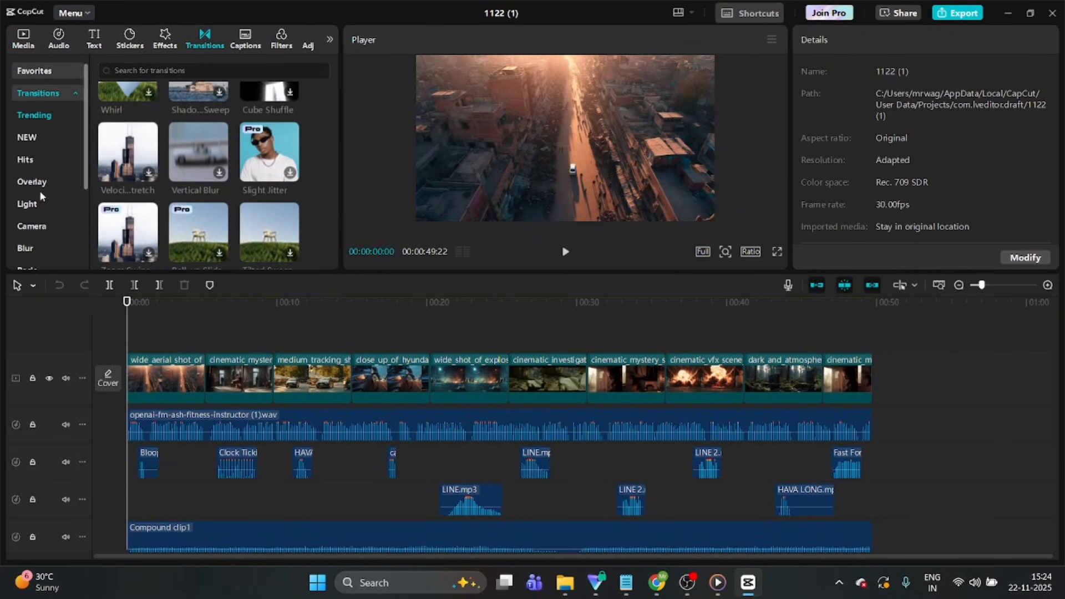
pyautogui.click(33, 181)
pyautogui.scroll(-3, 222, 177)
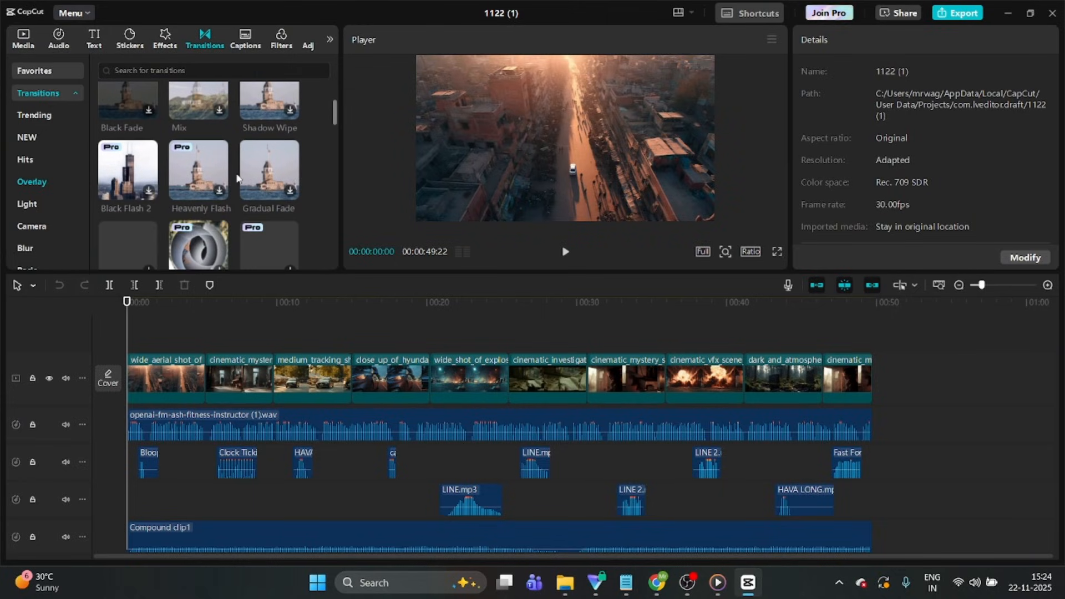
pyautogui.scroll(3, 236, 177)
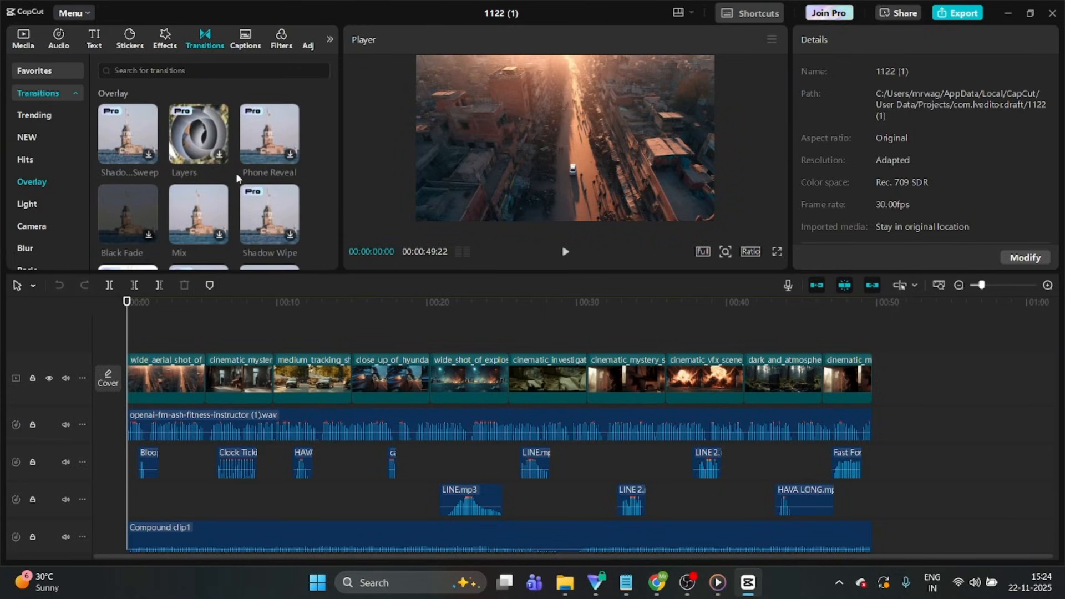
pyautogui.scroll(-1, 237, 177)
pyautogui.moveTo(105, 152); pyautogui.dragTo(206, 384)
pyautogui.moveTo(279, 375); pyautogui.dragTo(275, 376)
pyautogui.moveTo(125, 156); pyautogui.dragTo(352, 376)
pyautogui.moveTo(125, 157); pyautogui.dragTo(588, 376)
pyautogui.moveTo(125, 156); pyautogui.dragTo(666, 376)
pyautogui.moveTo(125, 156); pyautogui.dragTo(746, 377)
pyautogui.scroll(1, 127, 191)
pyautogui.moveTo(126, 208); pyautogui.dragTo(823, 377)
pyautogui.scroll(-2, 661, 415)
pyautogui.scroll(1, 662, 415)
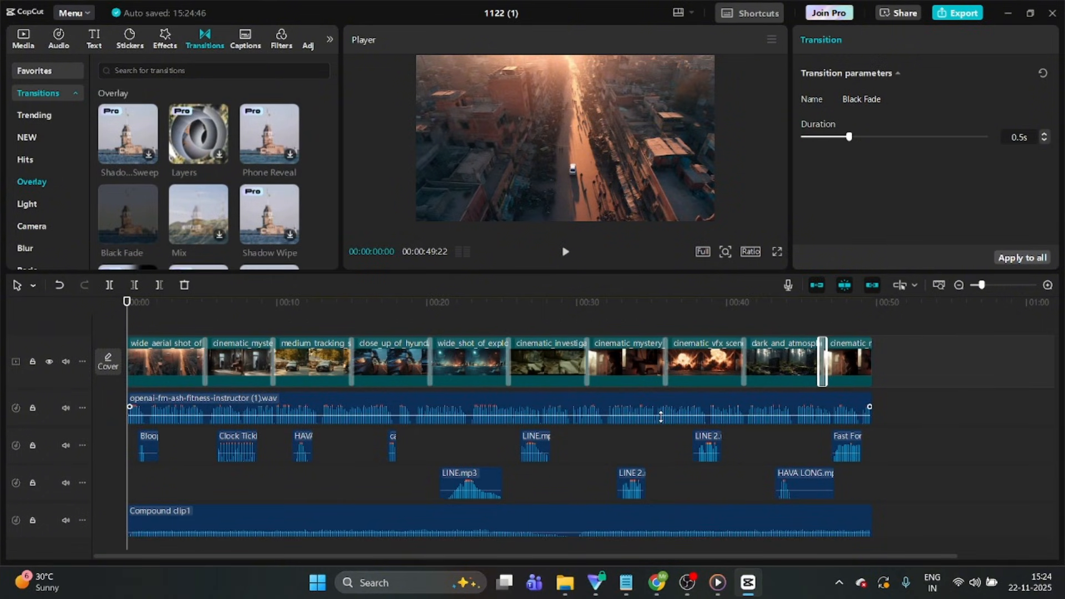
pyautogui.scroll(1, 661, 415)
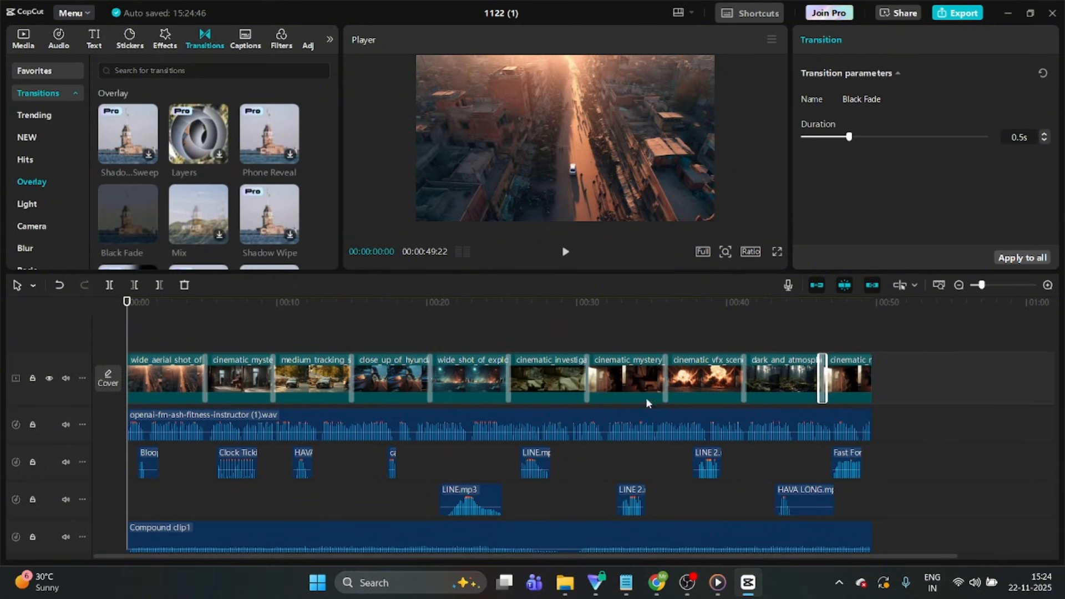
# Start exporting the finished video with the resolution set to 1080P
pyautogui.click(944, 15)
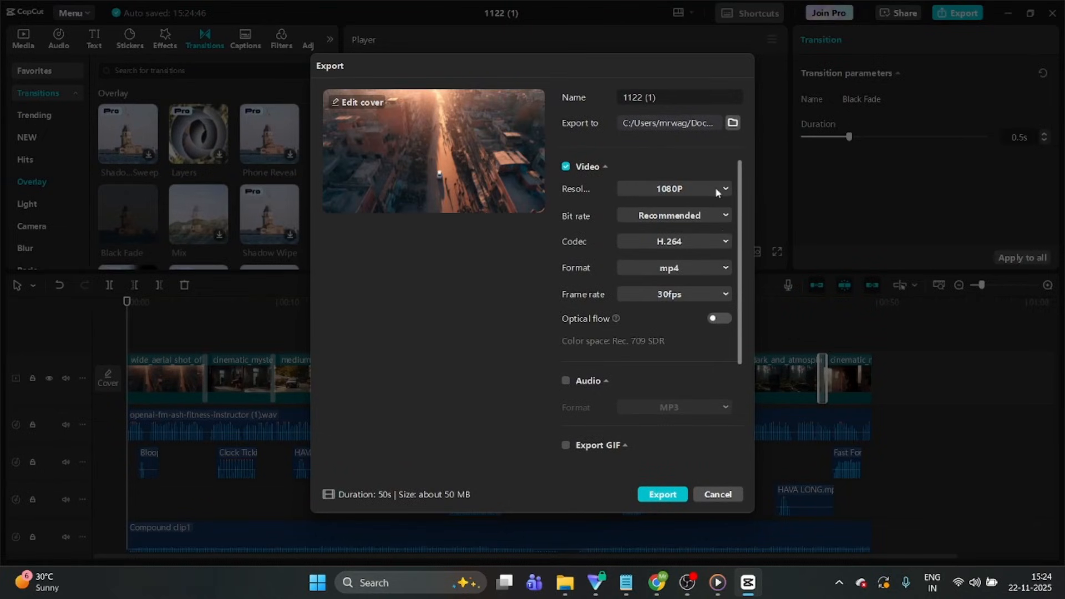
pyautogui.click(659, 259)
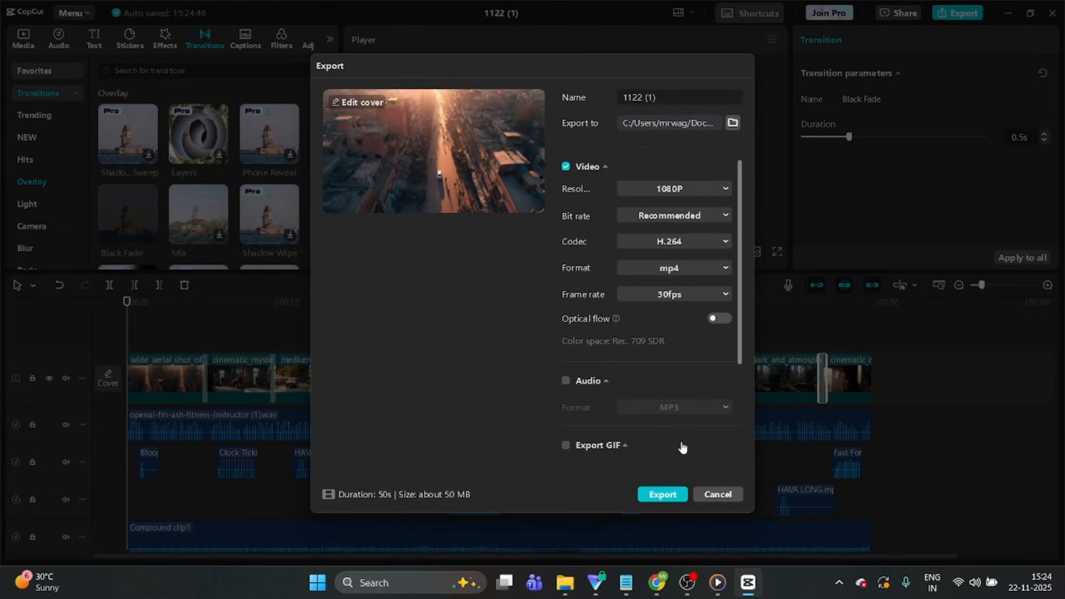